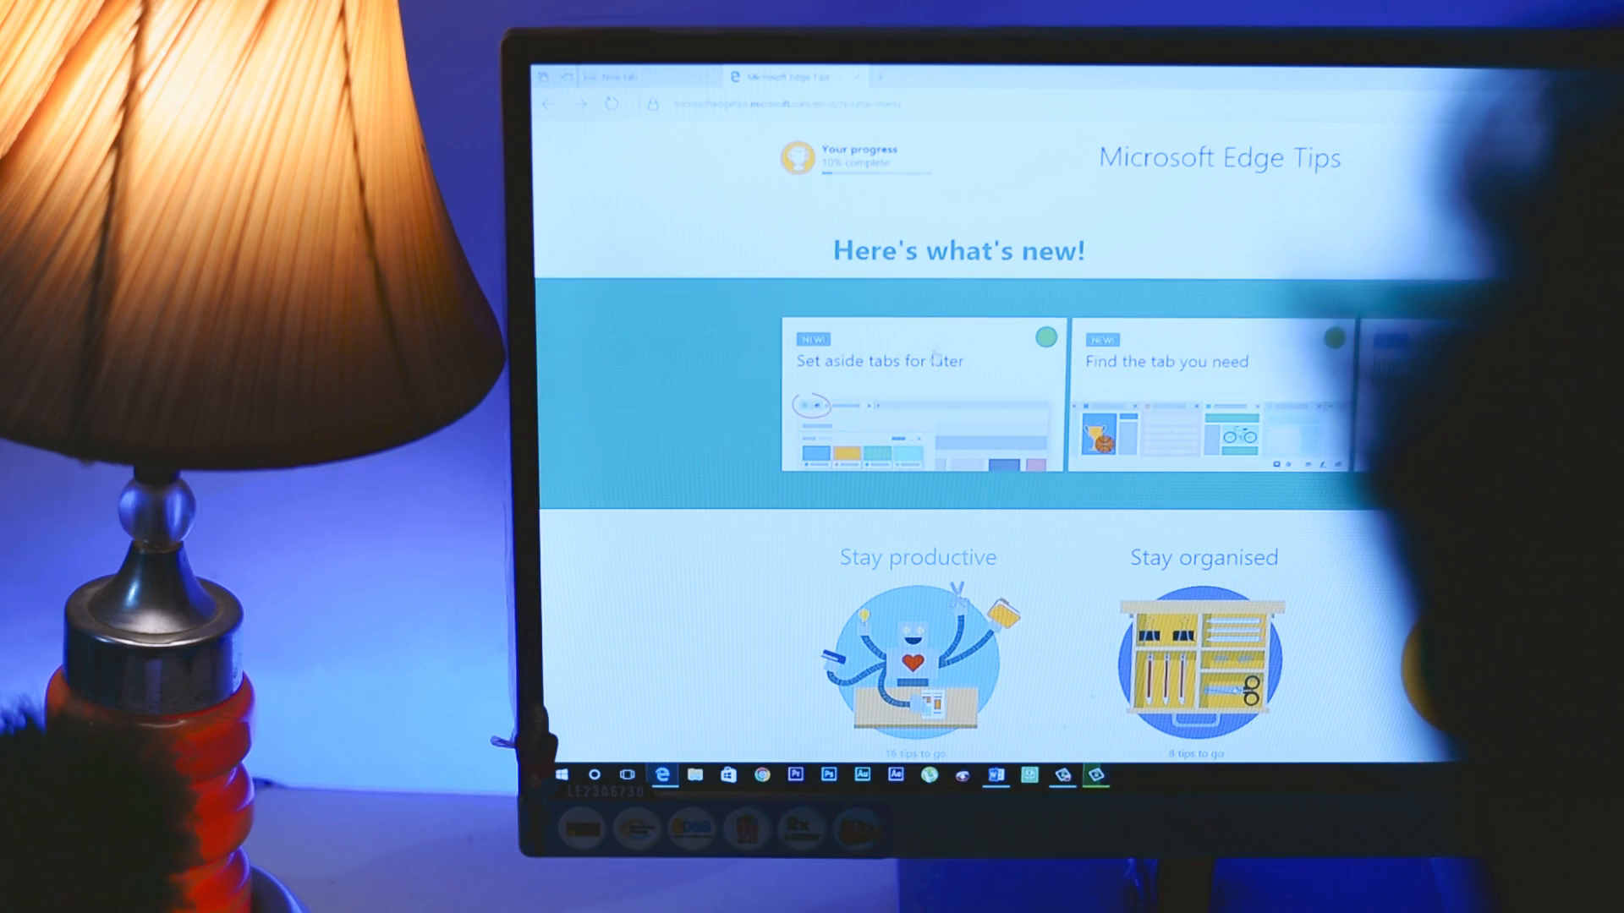
# - Open the 'Set aside tabs for later' card on the Microsoft Edge Tips page
pyautogui.click(939, 384)
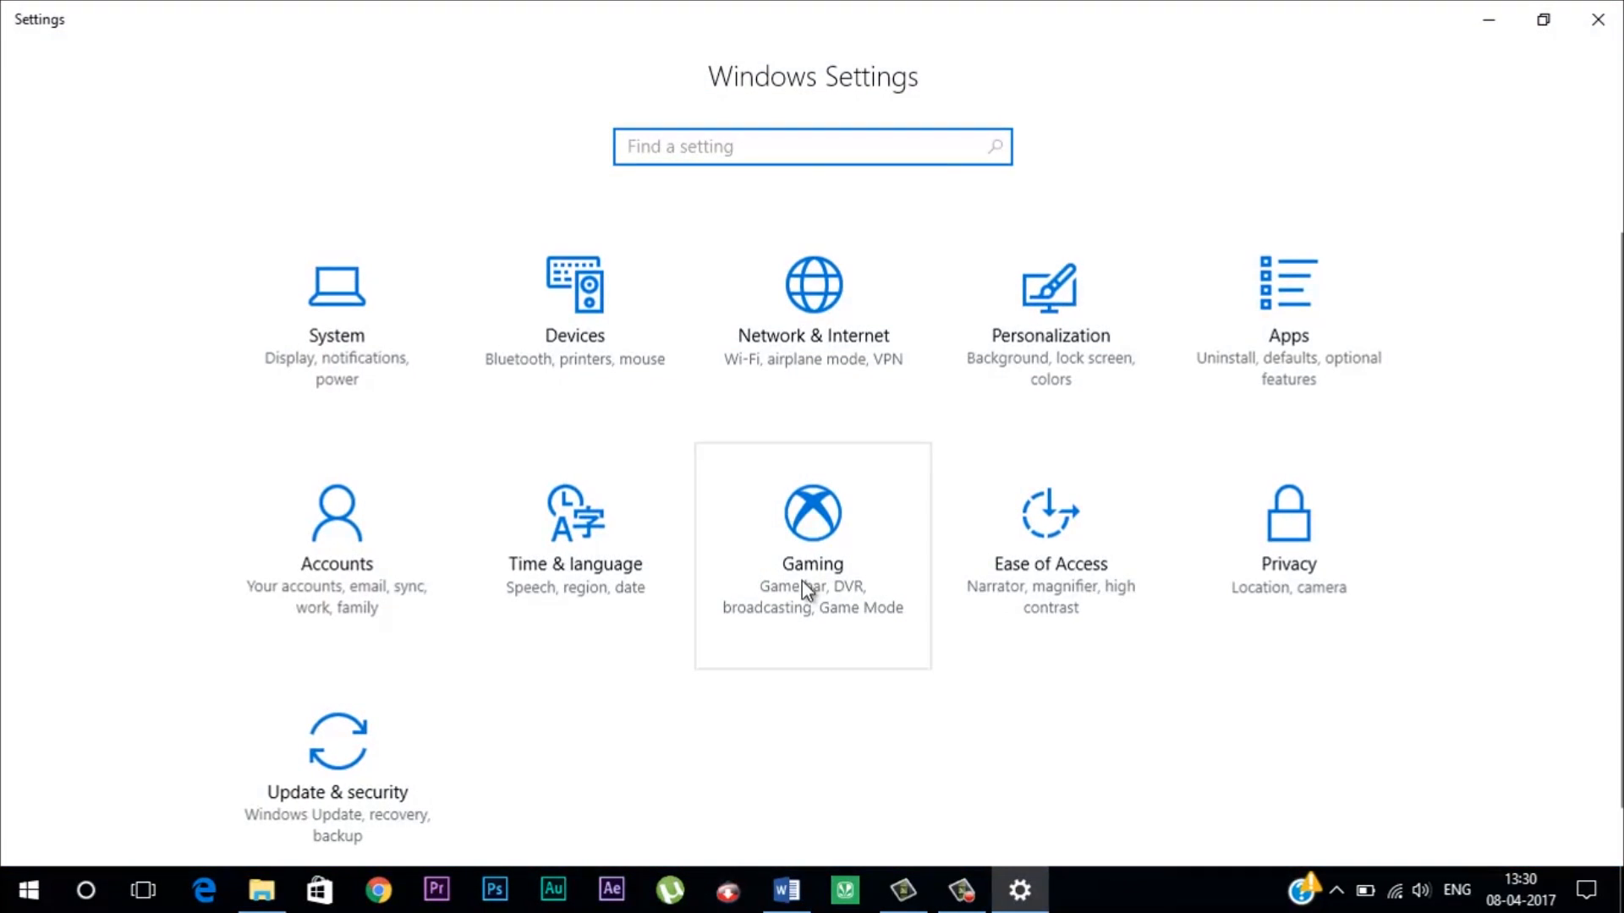
# - Open the Gaming settings and go to the Game DVR clip recording page
pyautogui.click(806, 581)
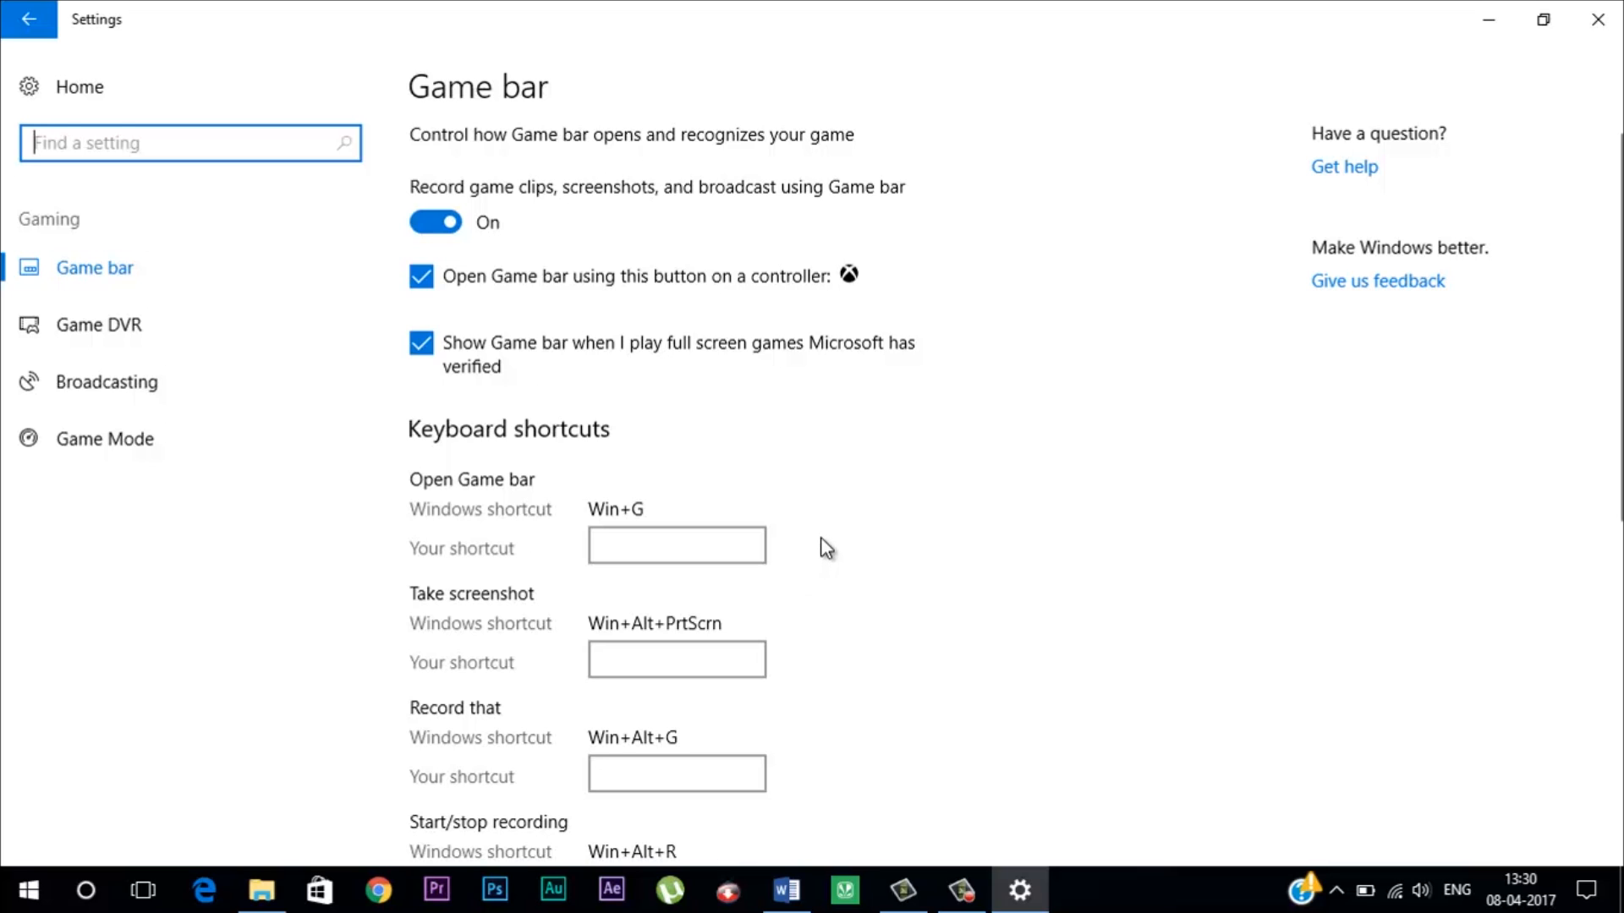
pyautogui.click(132, 326)
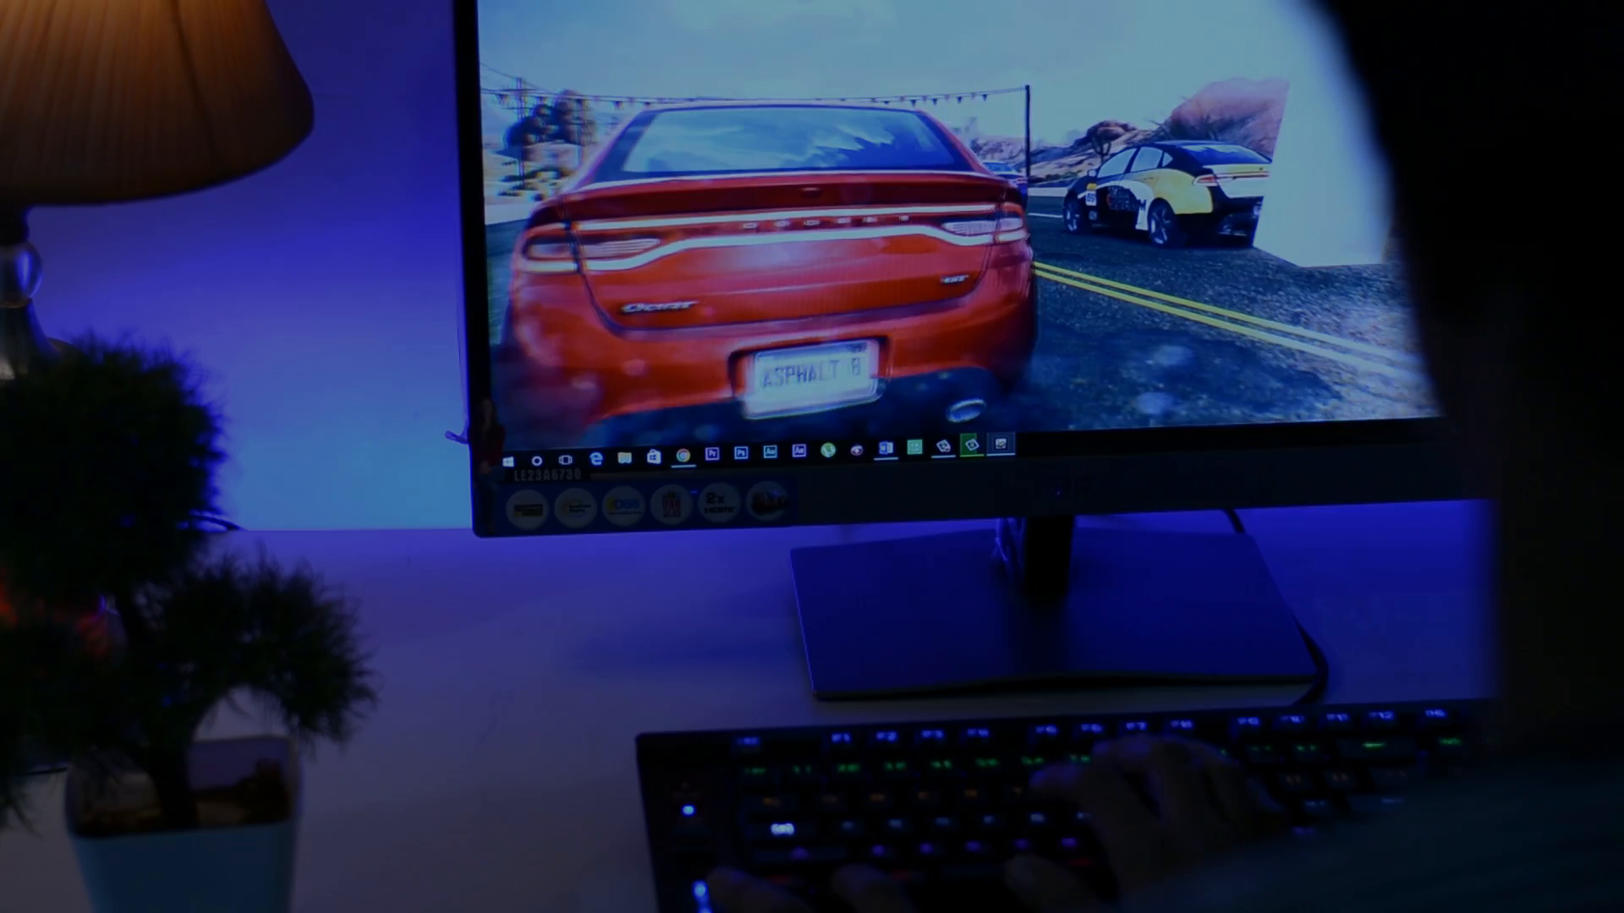
# - Bring up the Game bar over Asphalt 8, record the last moments, then dismiss it
pyautogui.press('super+g')
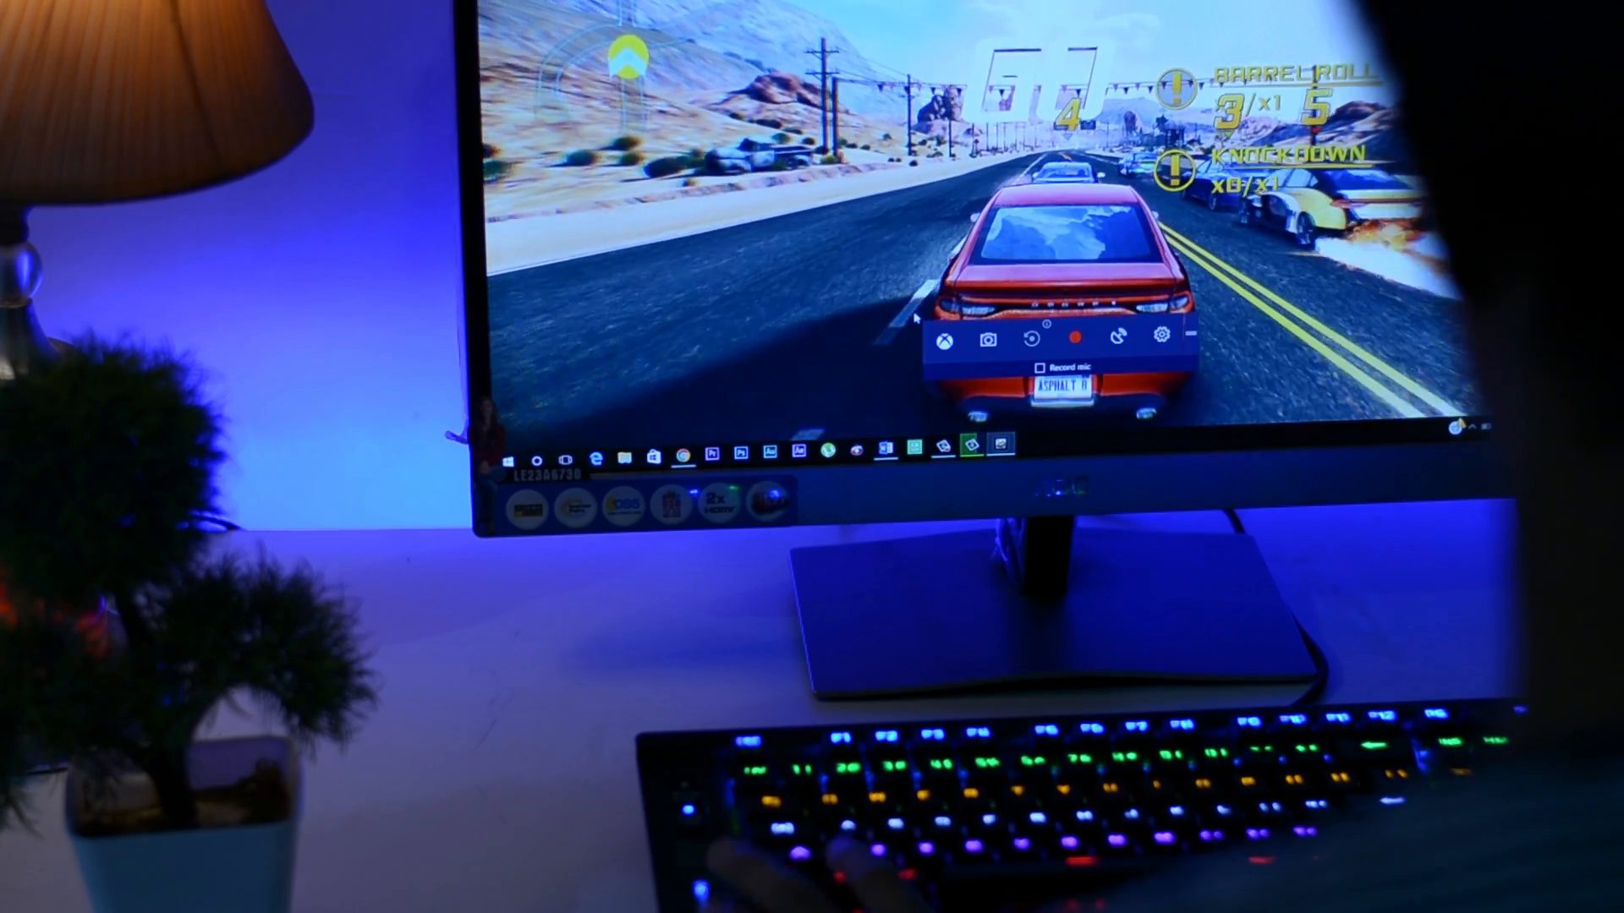
pyautogui.press('super+alt+r')
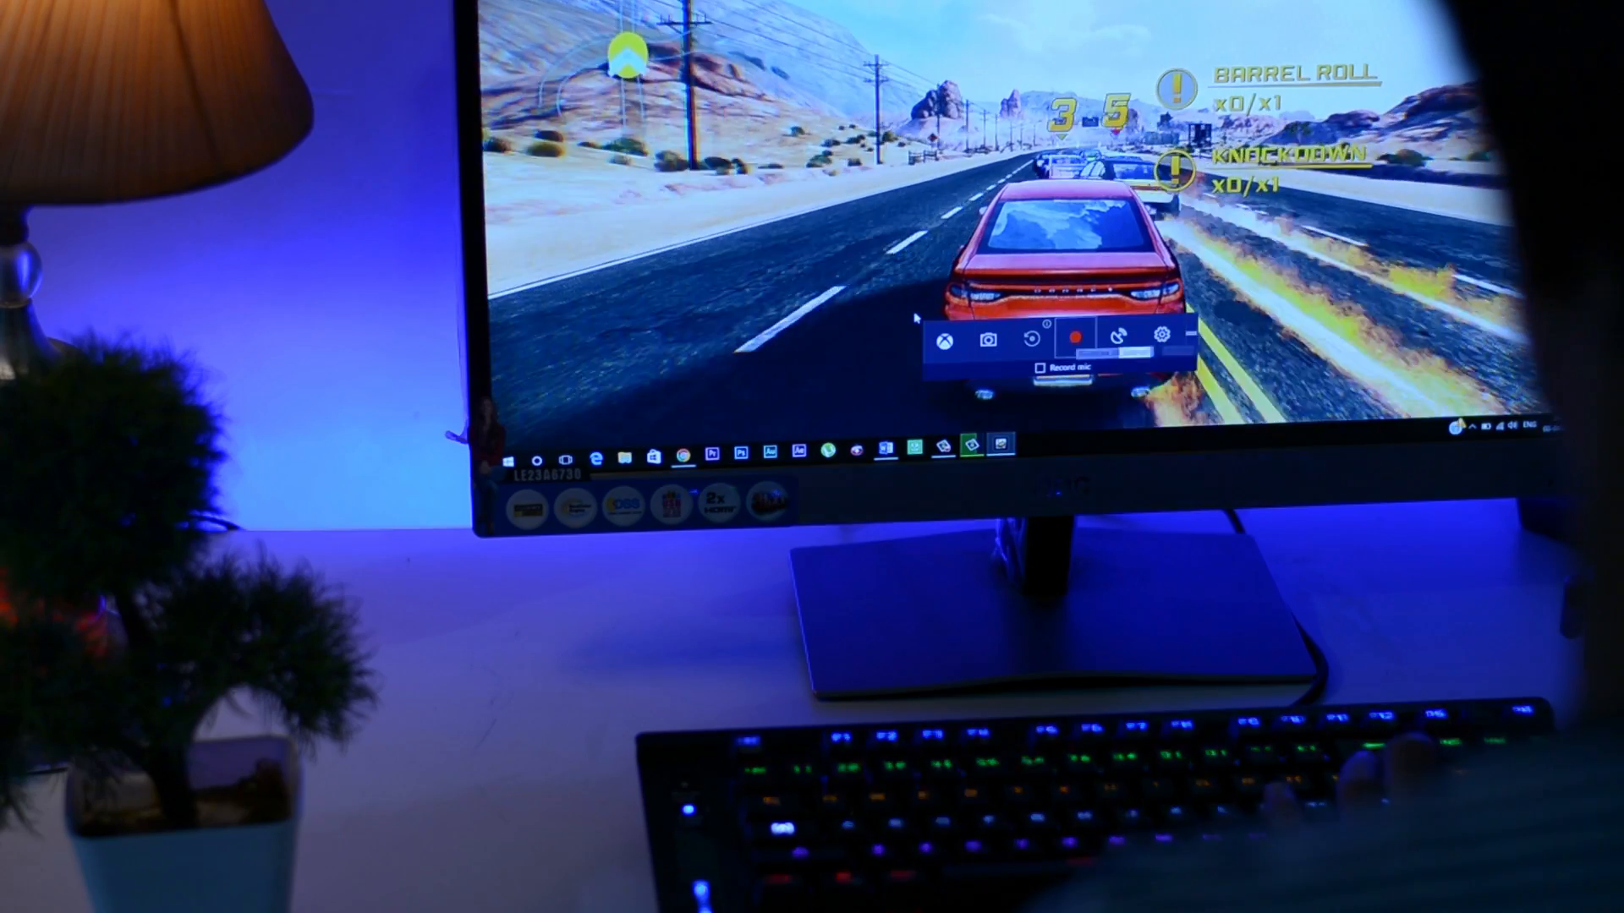
pyautogui.press('Left')
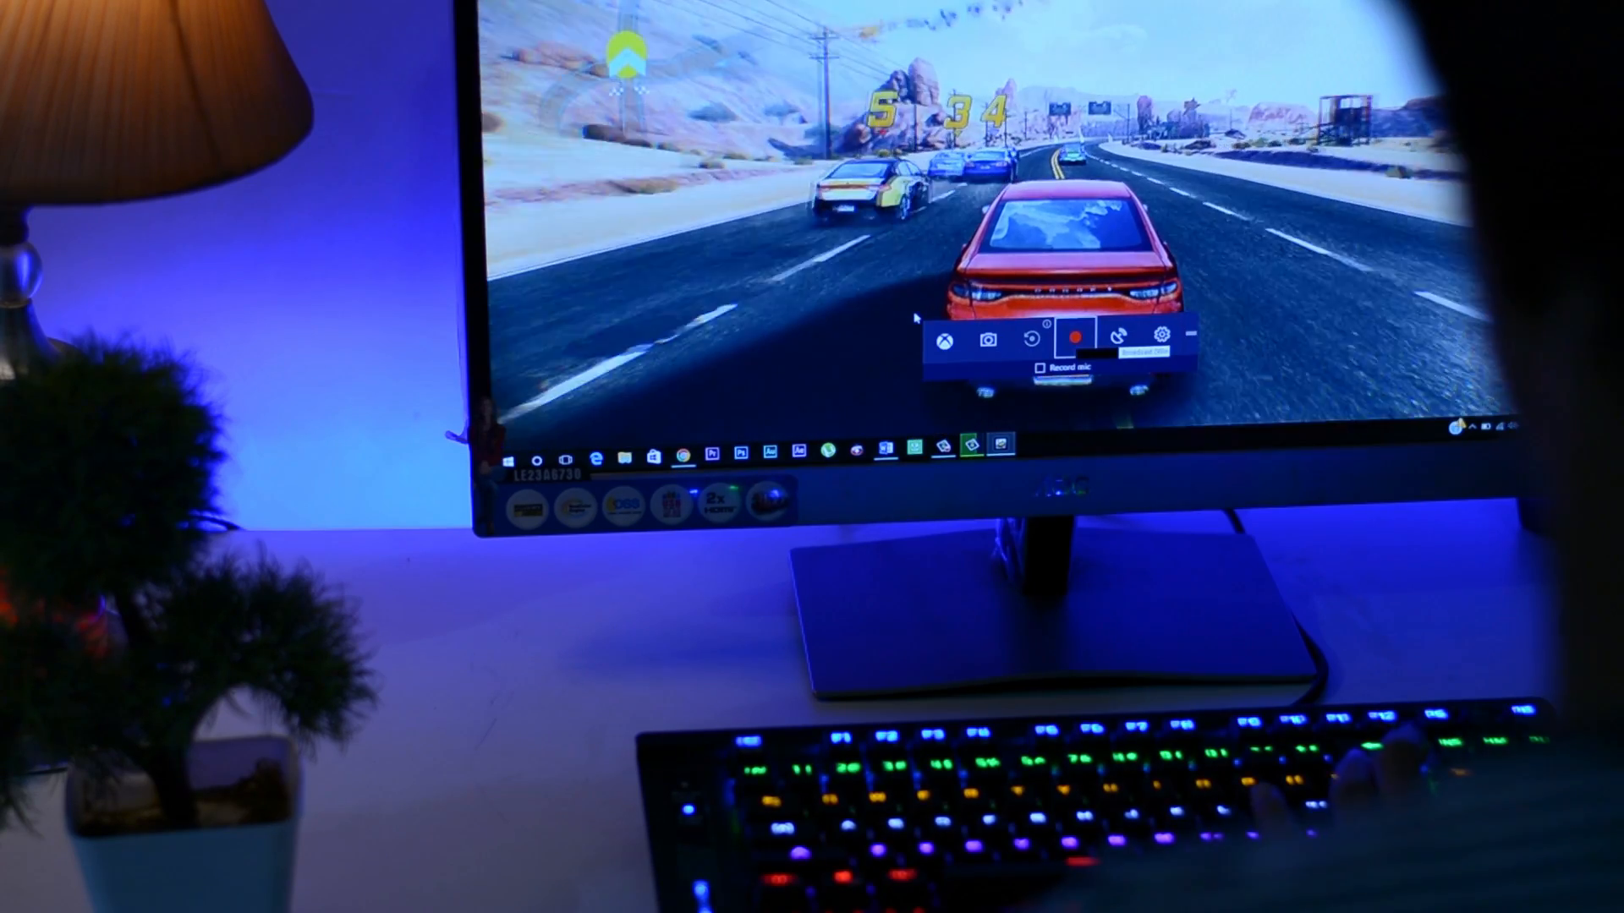
pyautogui.press('Escape')
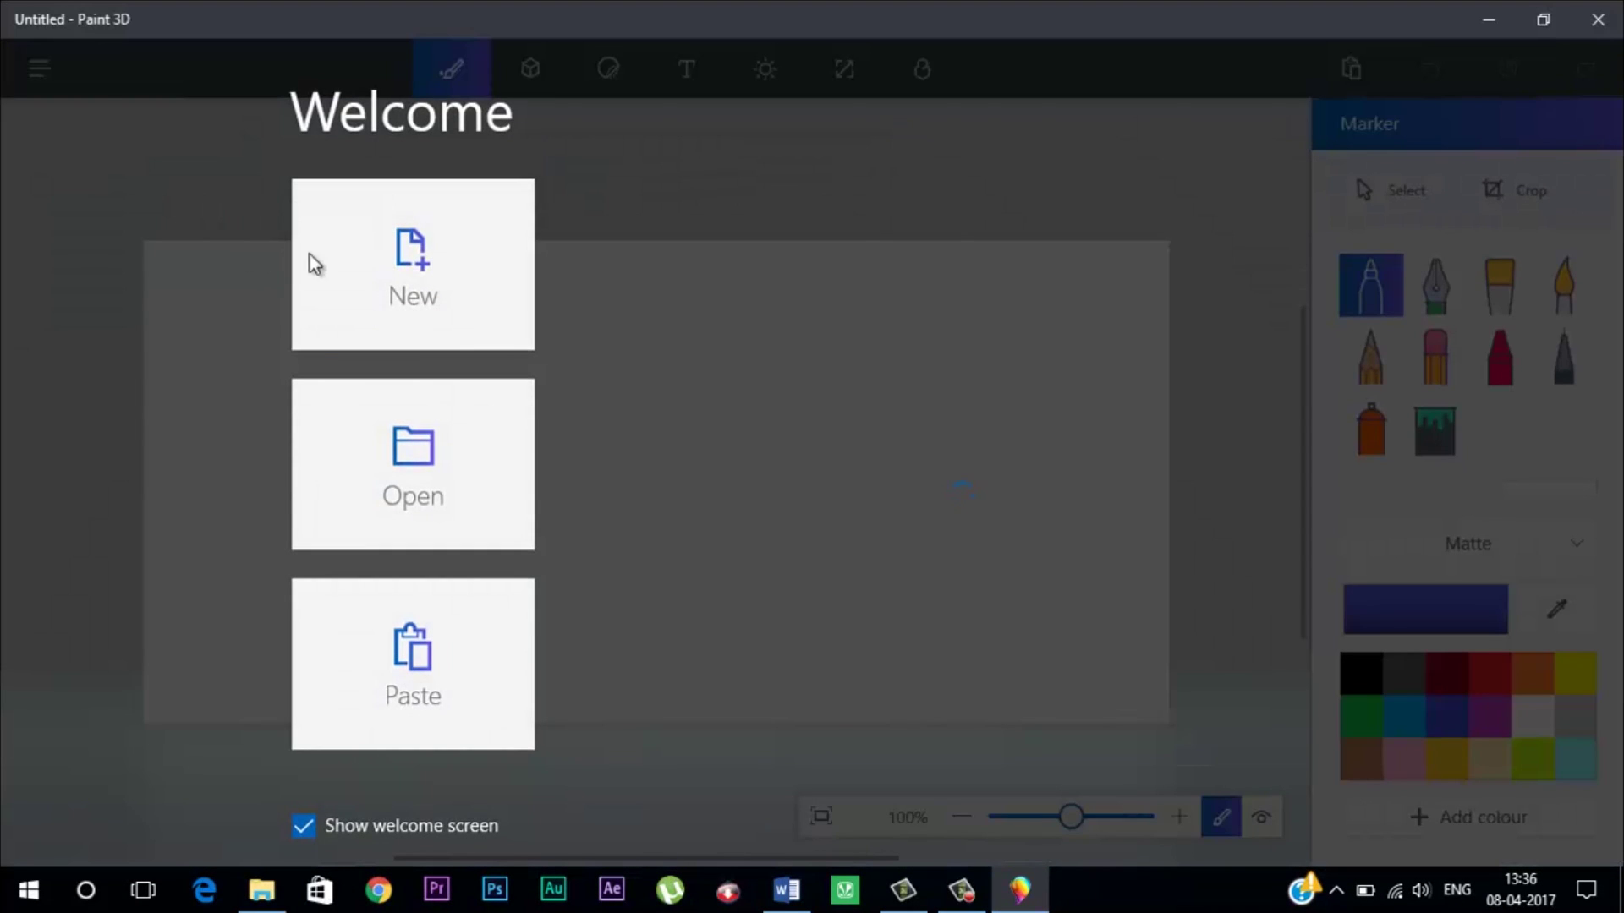
# - Start a new Paint 3D project, insert the Man model, tilt it forward and push it back in depth
pyautogui.click(317, 259)
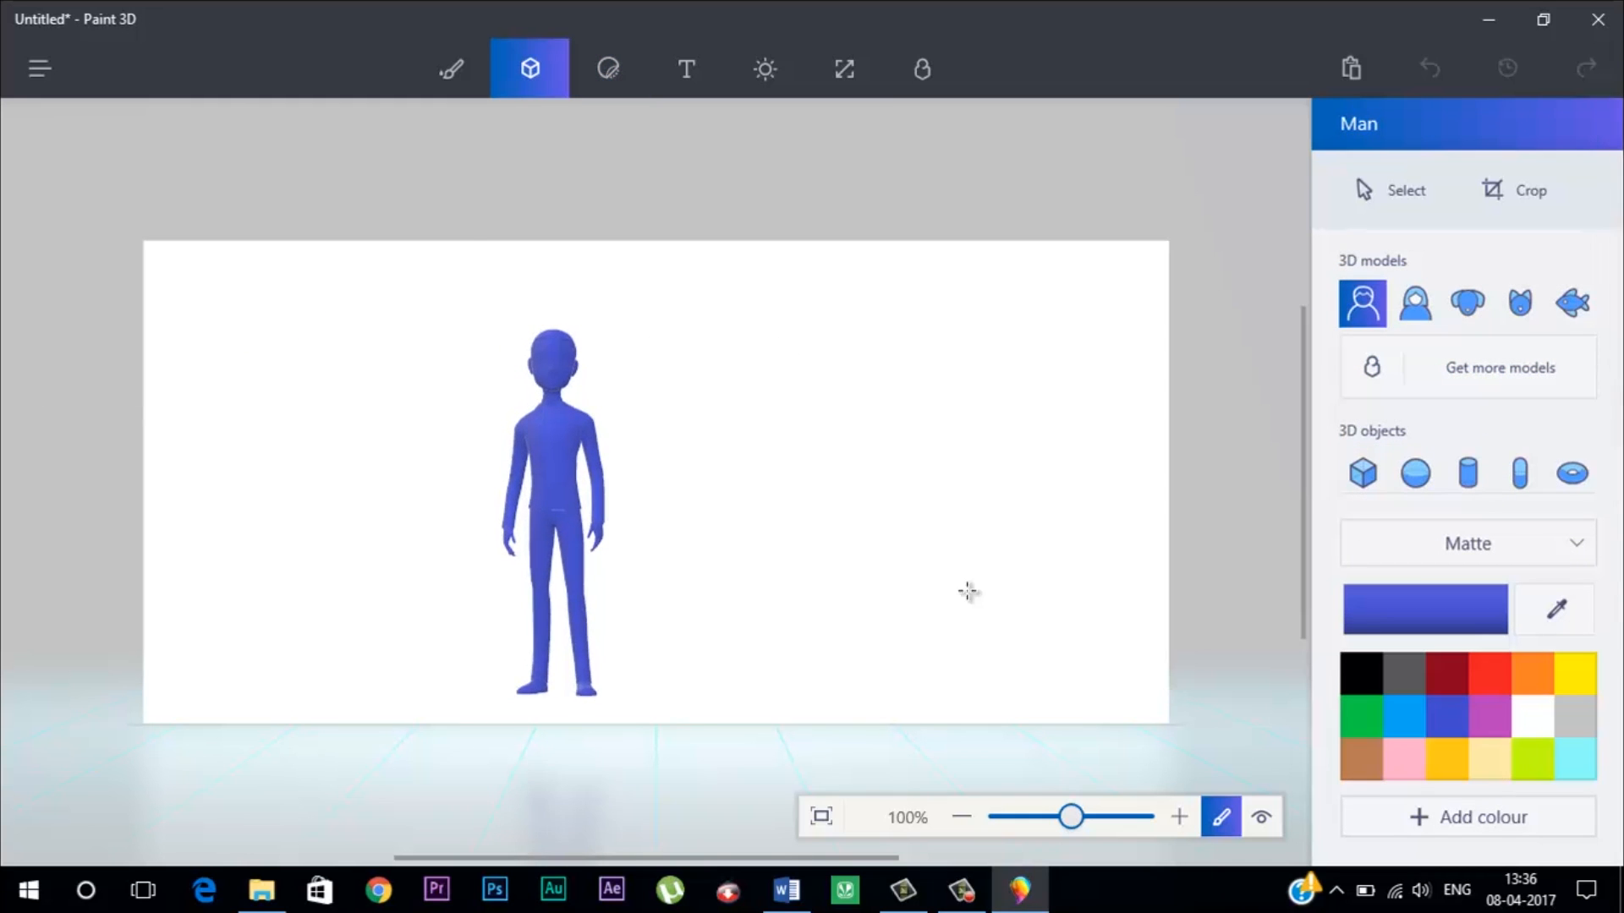
pyautogui.click(605, 475)
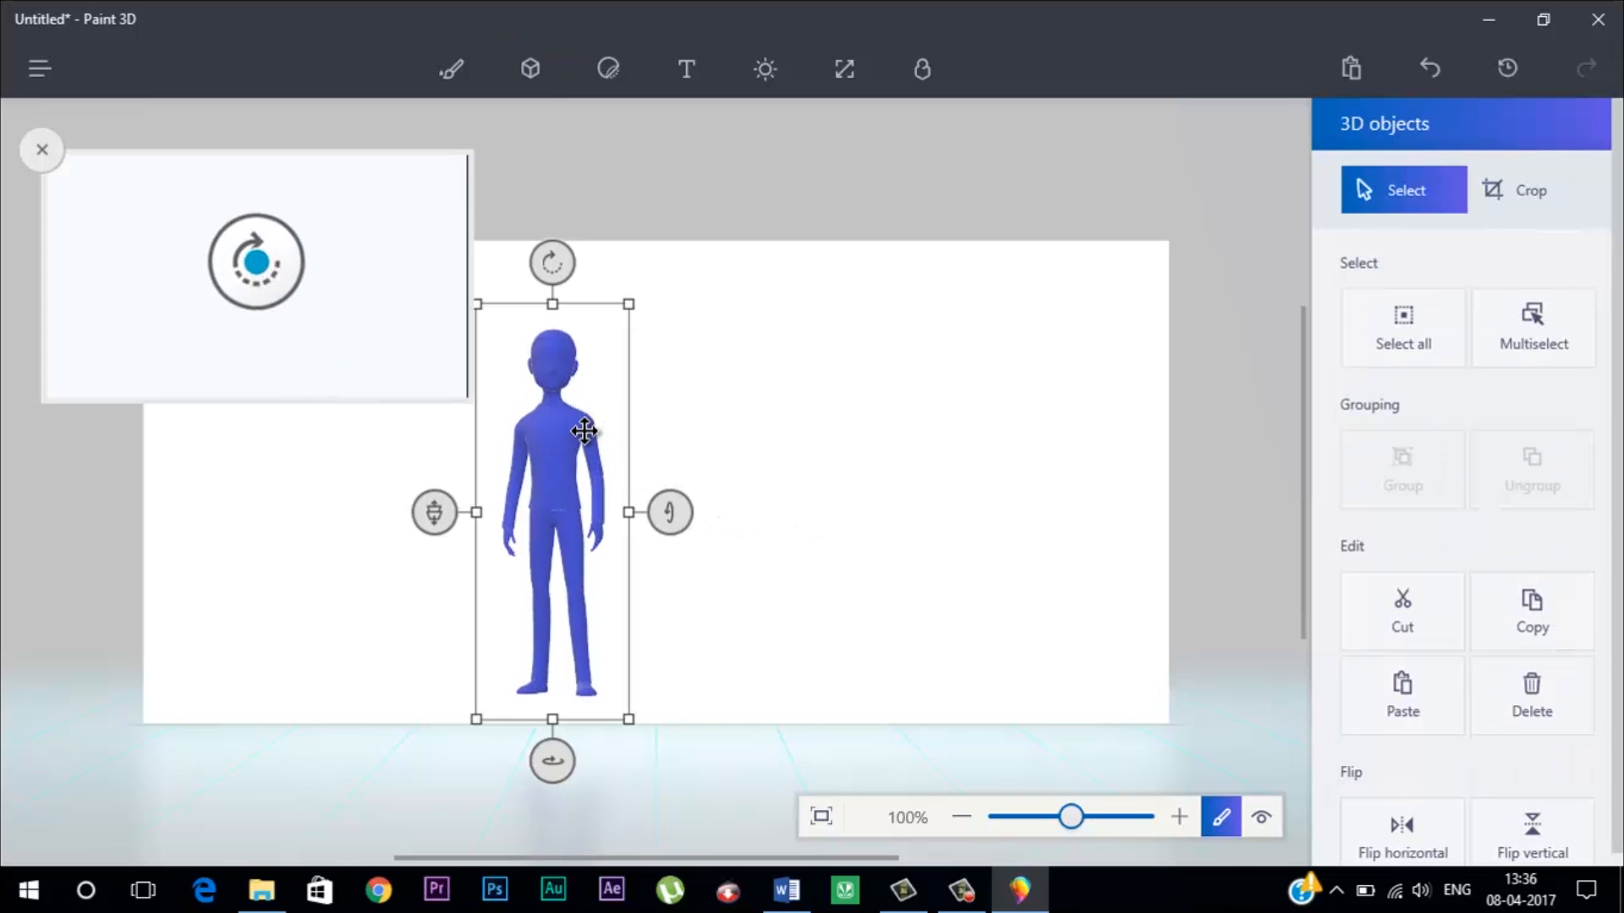
pyautogui.moveTo(669, 511); pyautogui.dragTo(669, 599)
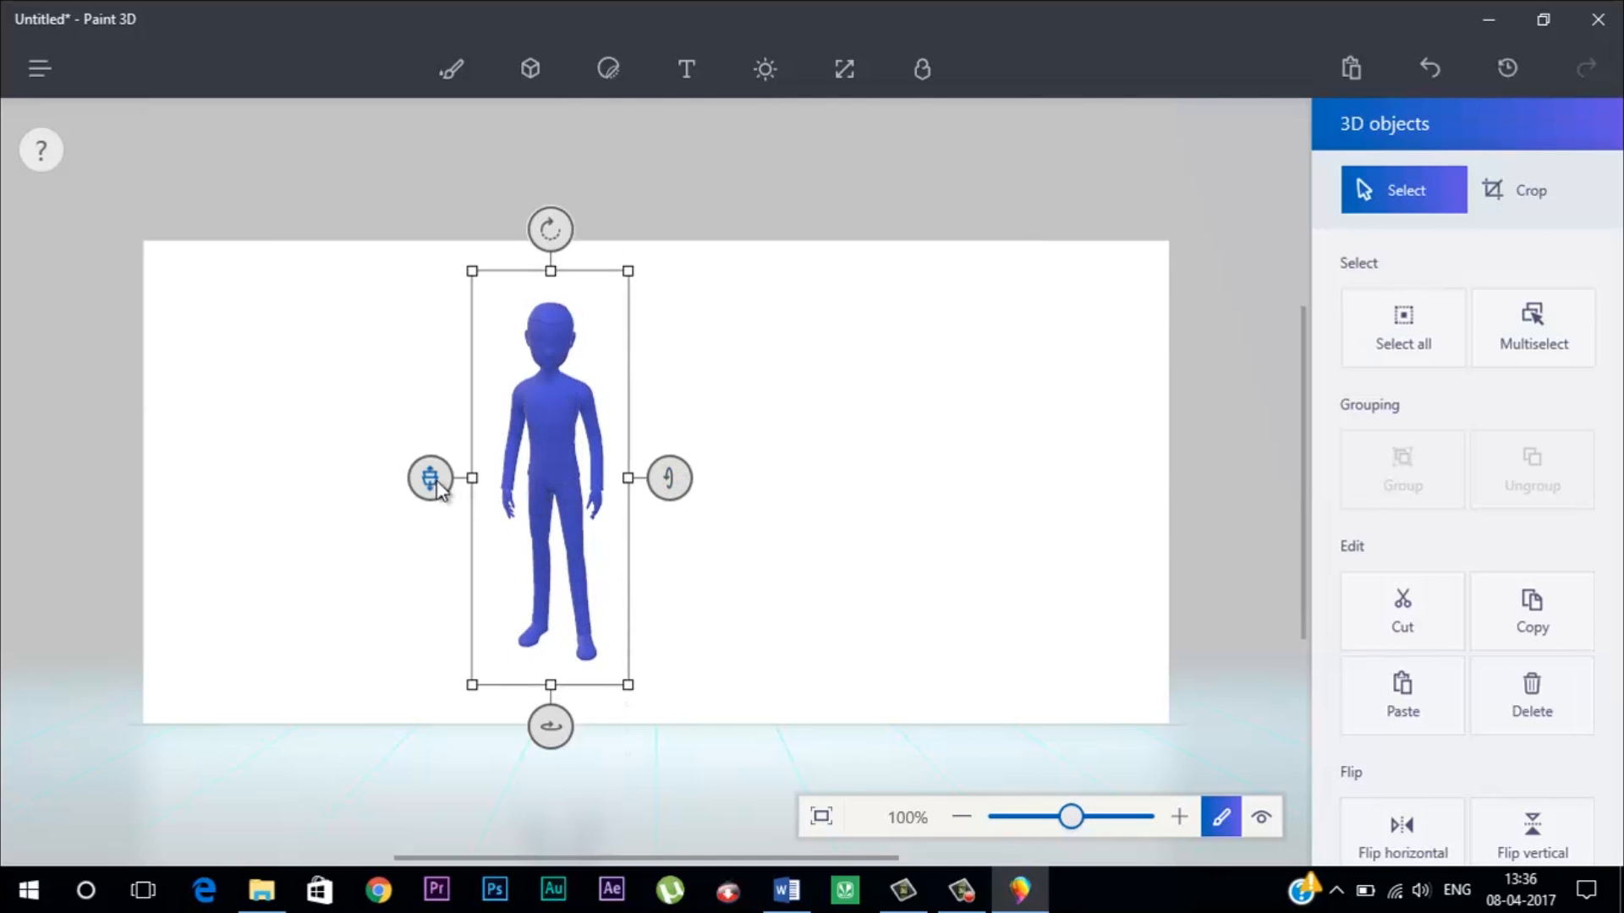
pyautogui.moveTo(433, 479); pyautogui.dragTo(431, 517)
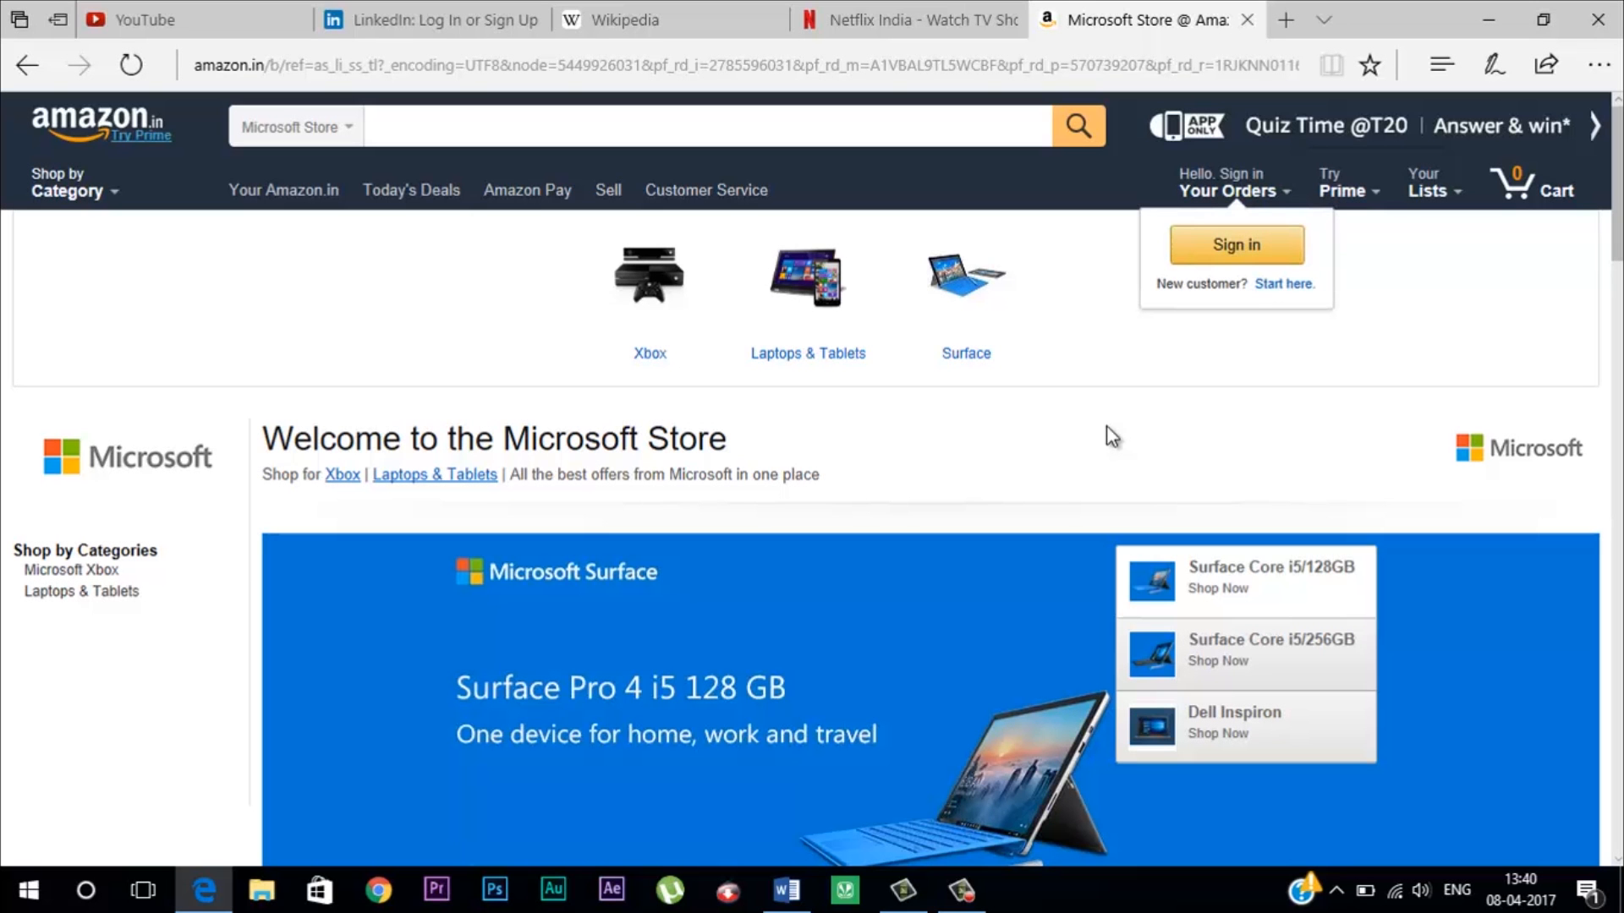
# - Show tab previews and flip through the Netflix, Wikipedia, LinkedIn, YouTube and Microsoft Store tabs
pyautogui.click(1323, 20)
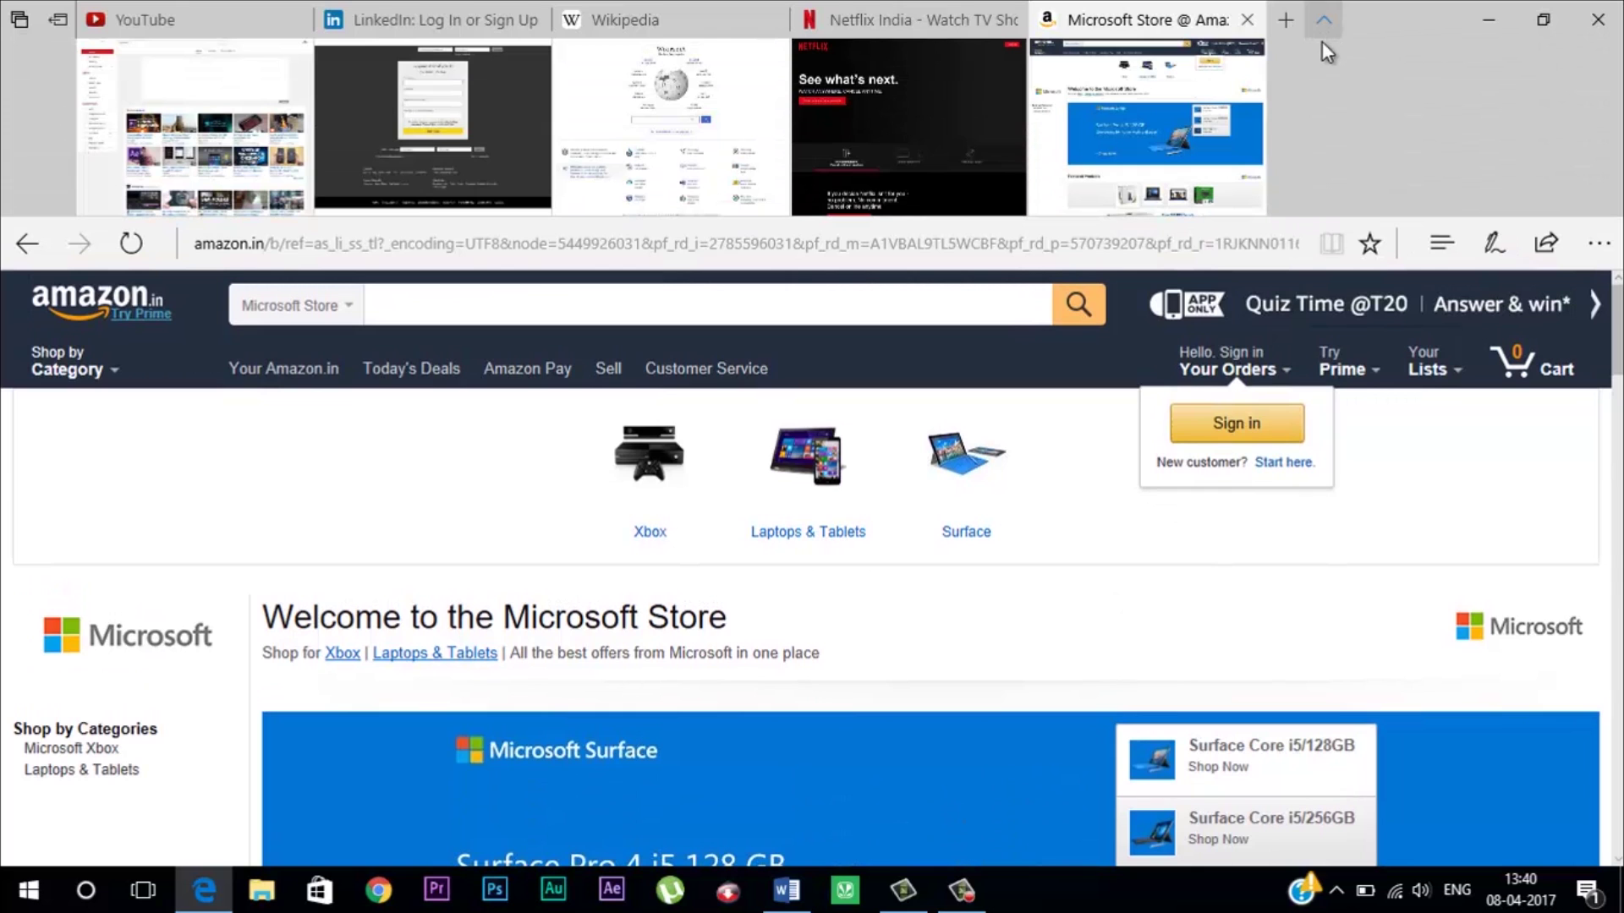
pyautogui.click(946, 129)
pyautogui.click(714, 126)
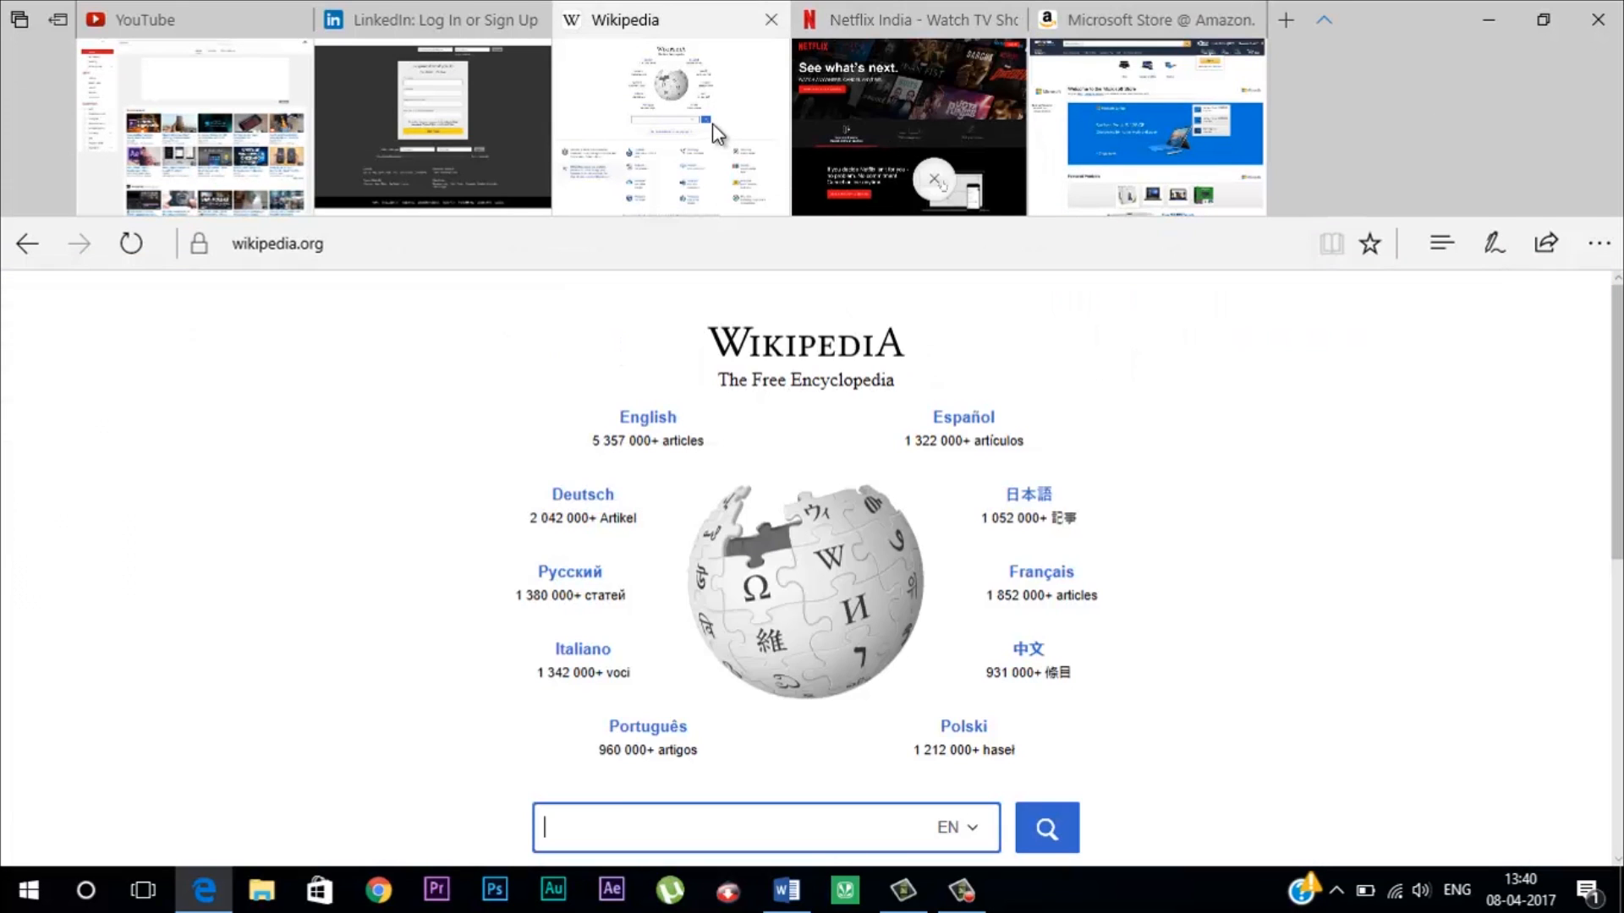
pyautogui.click(468, 128)
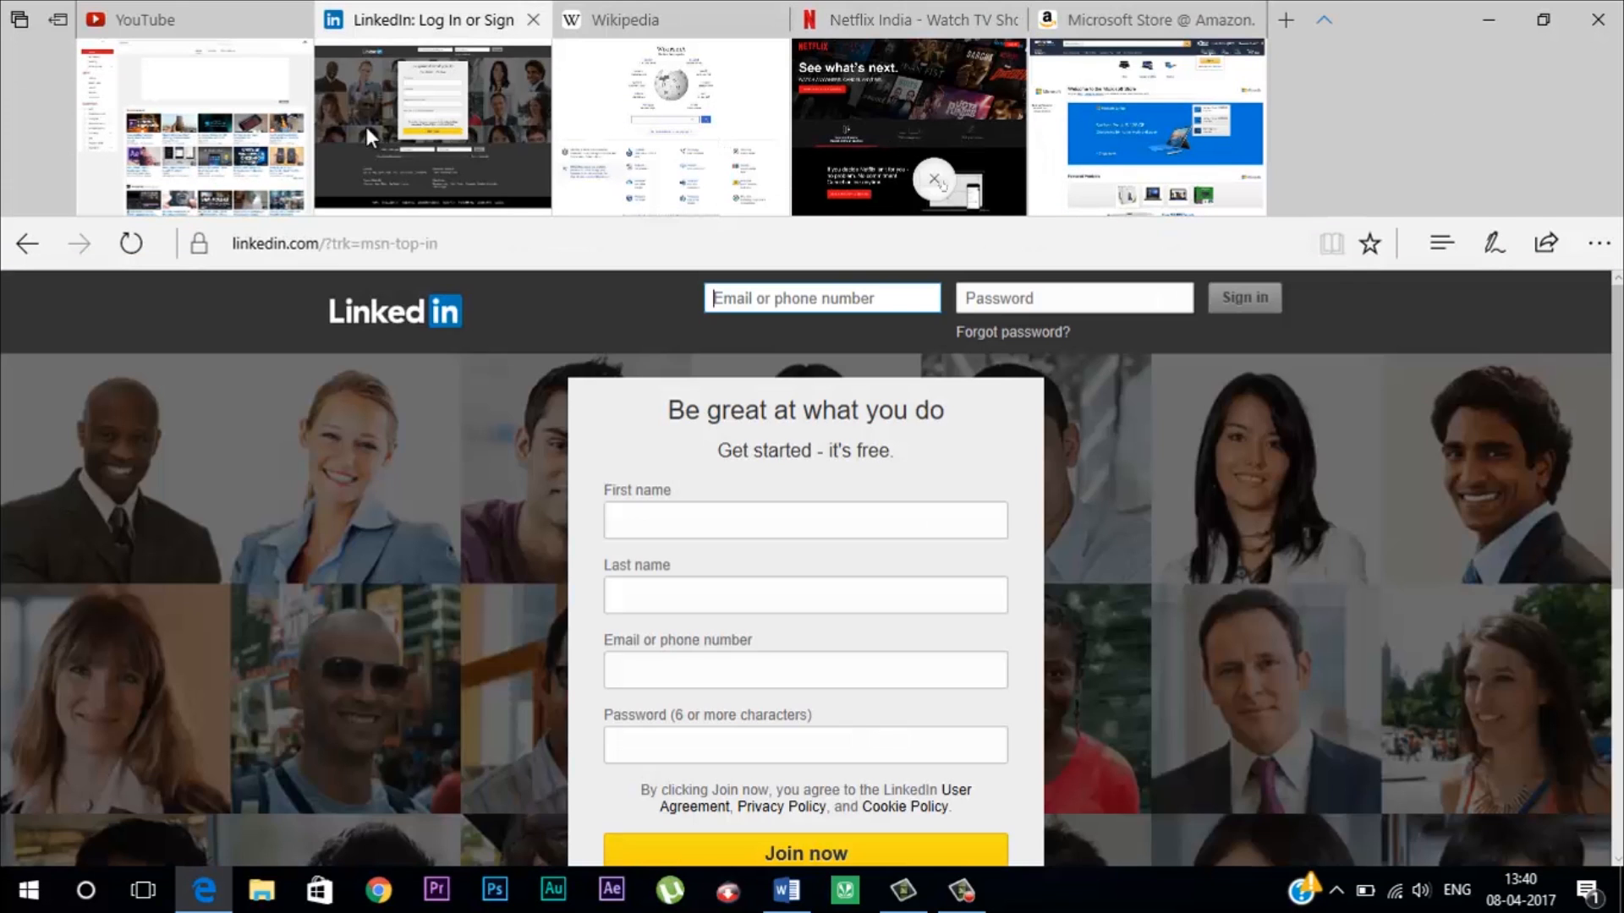
pyautogui.click(260, 137)
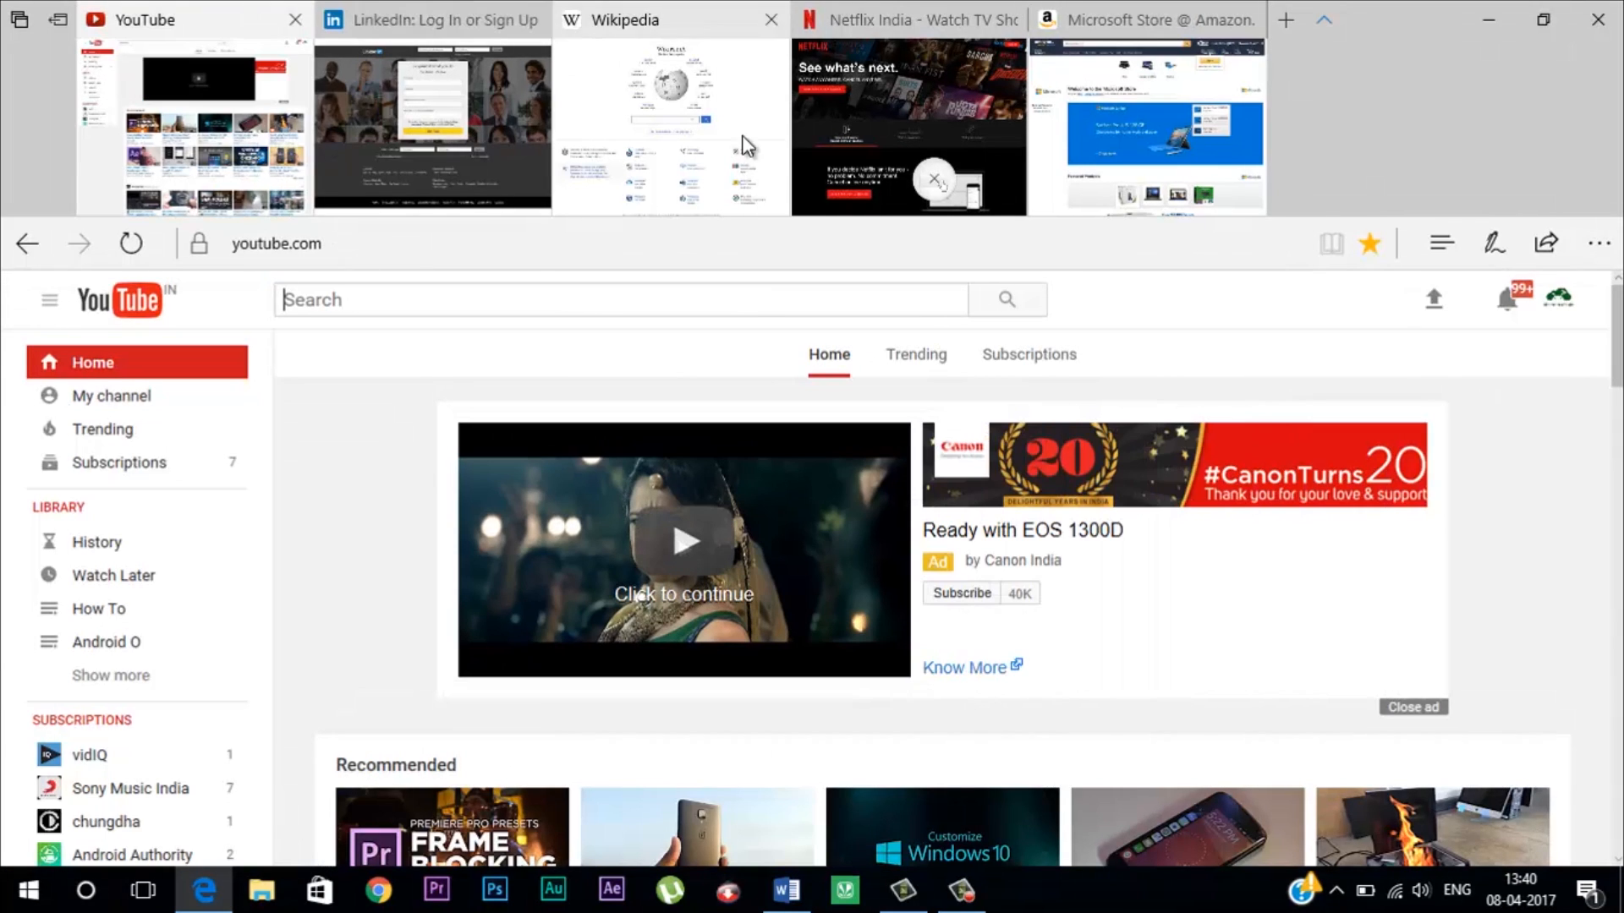
pyautogui.click(940, 130)
pyautogui.click(1148, 126)
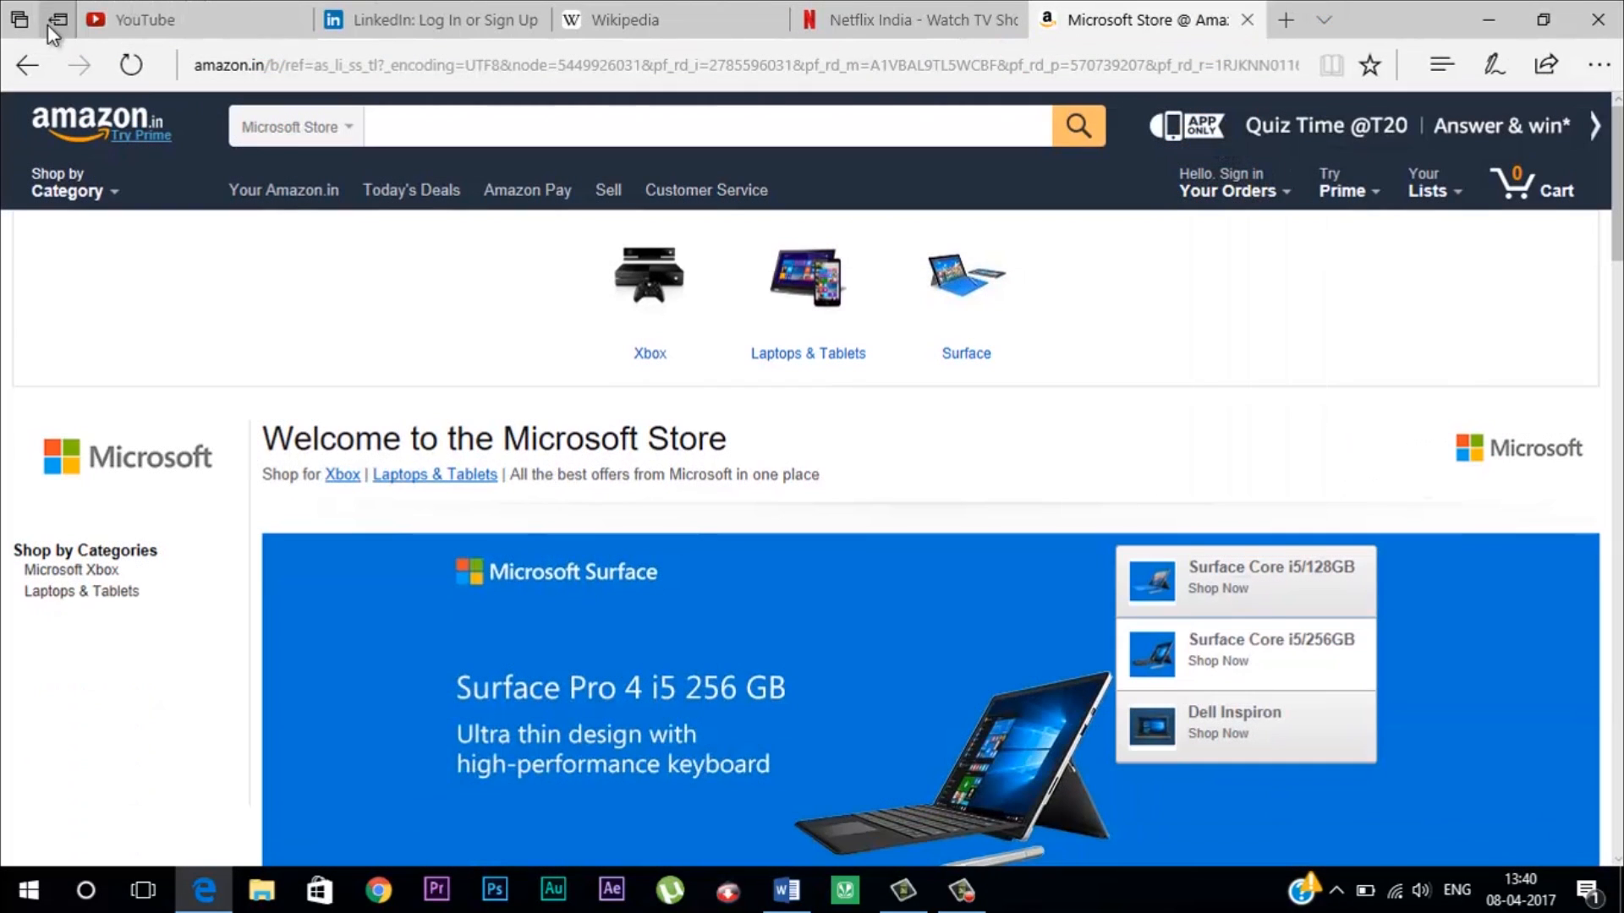
# - Set all open tabs aside and scroll through the set-aside tabs collection
pyautogui.click(57, 20)
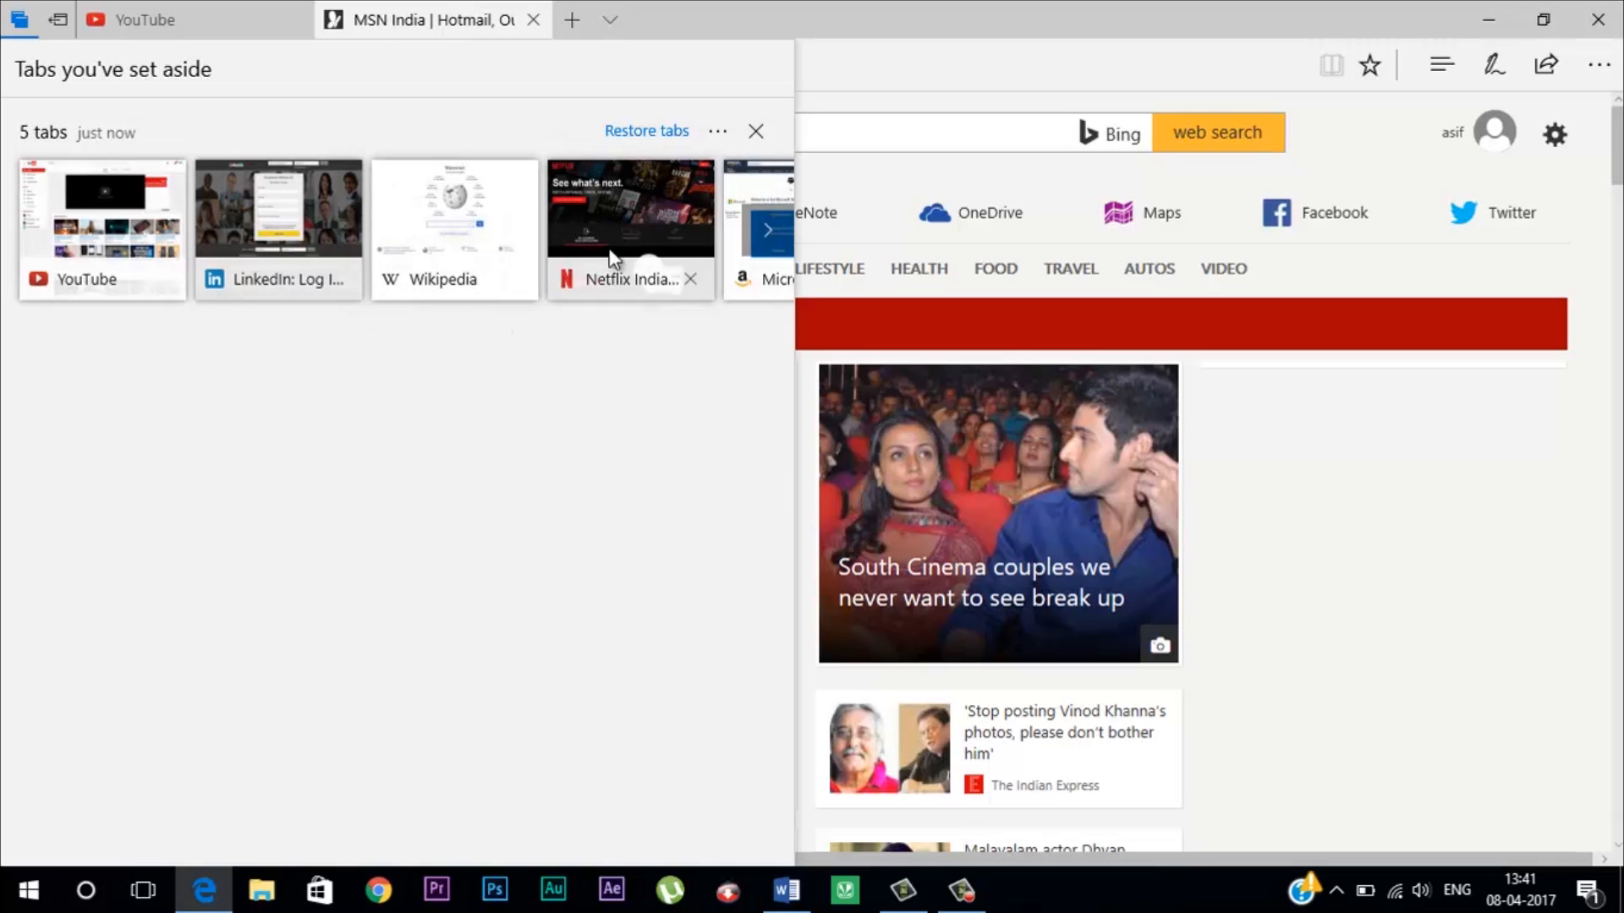
pyautogui.click(765, 229)
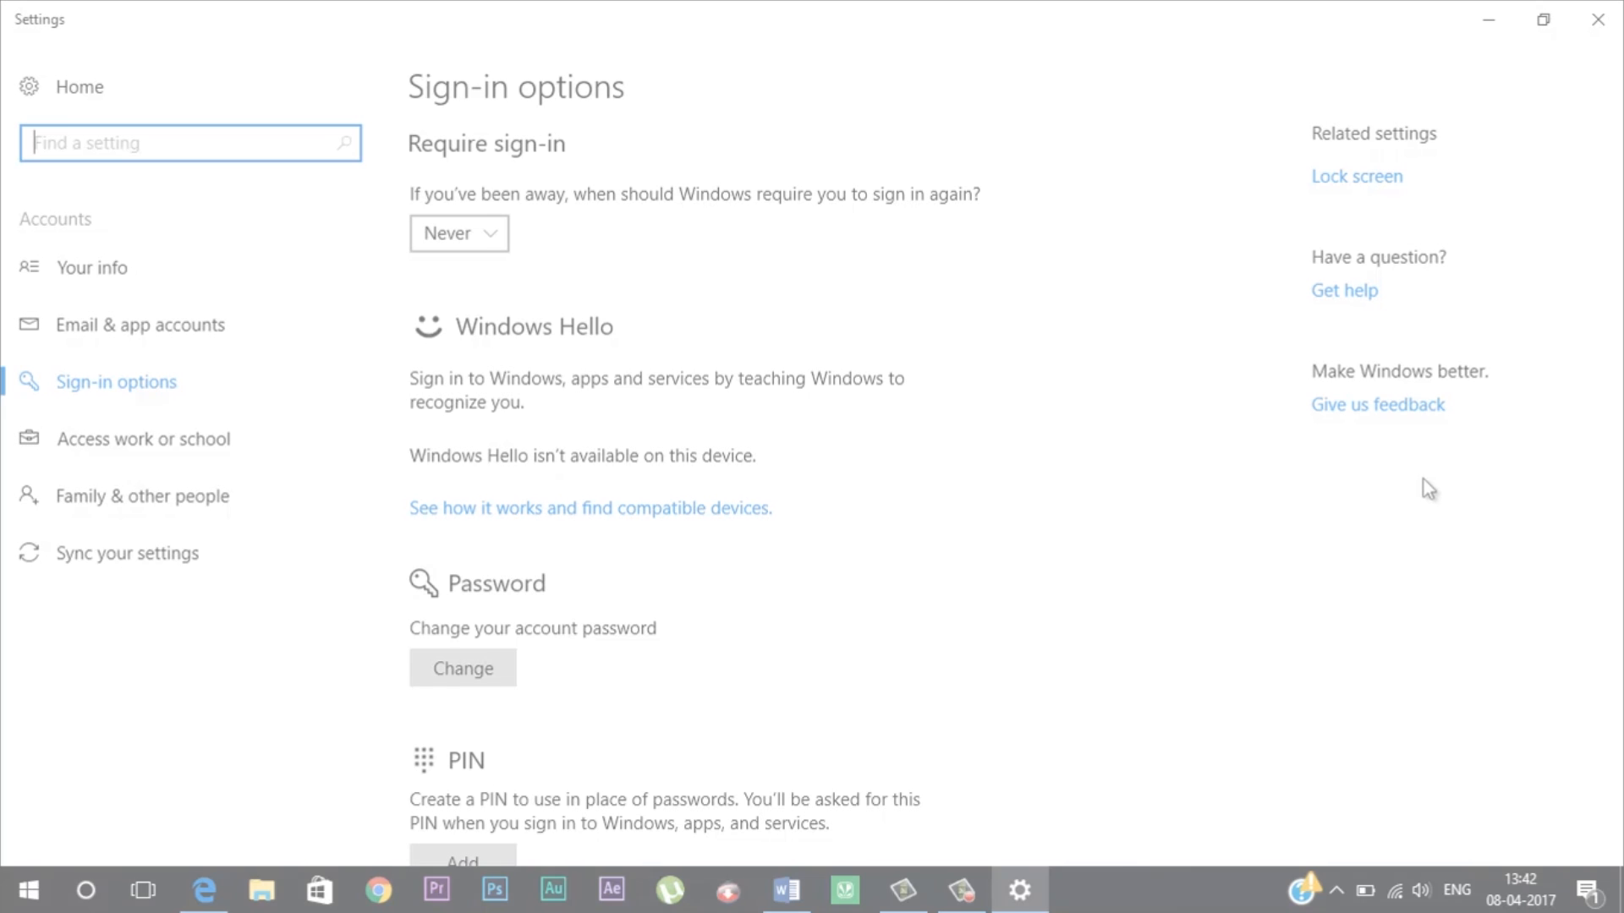
pyautogui.scroll(-1, 884, 522)
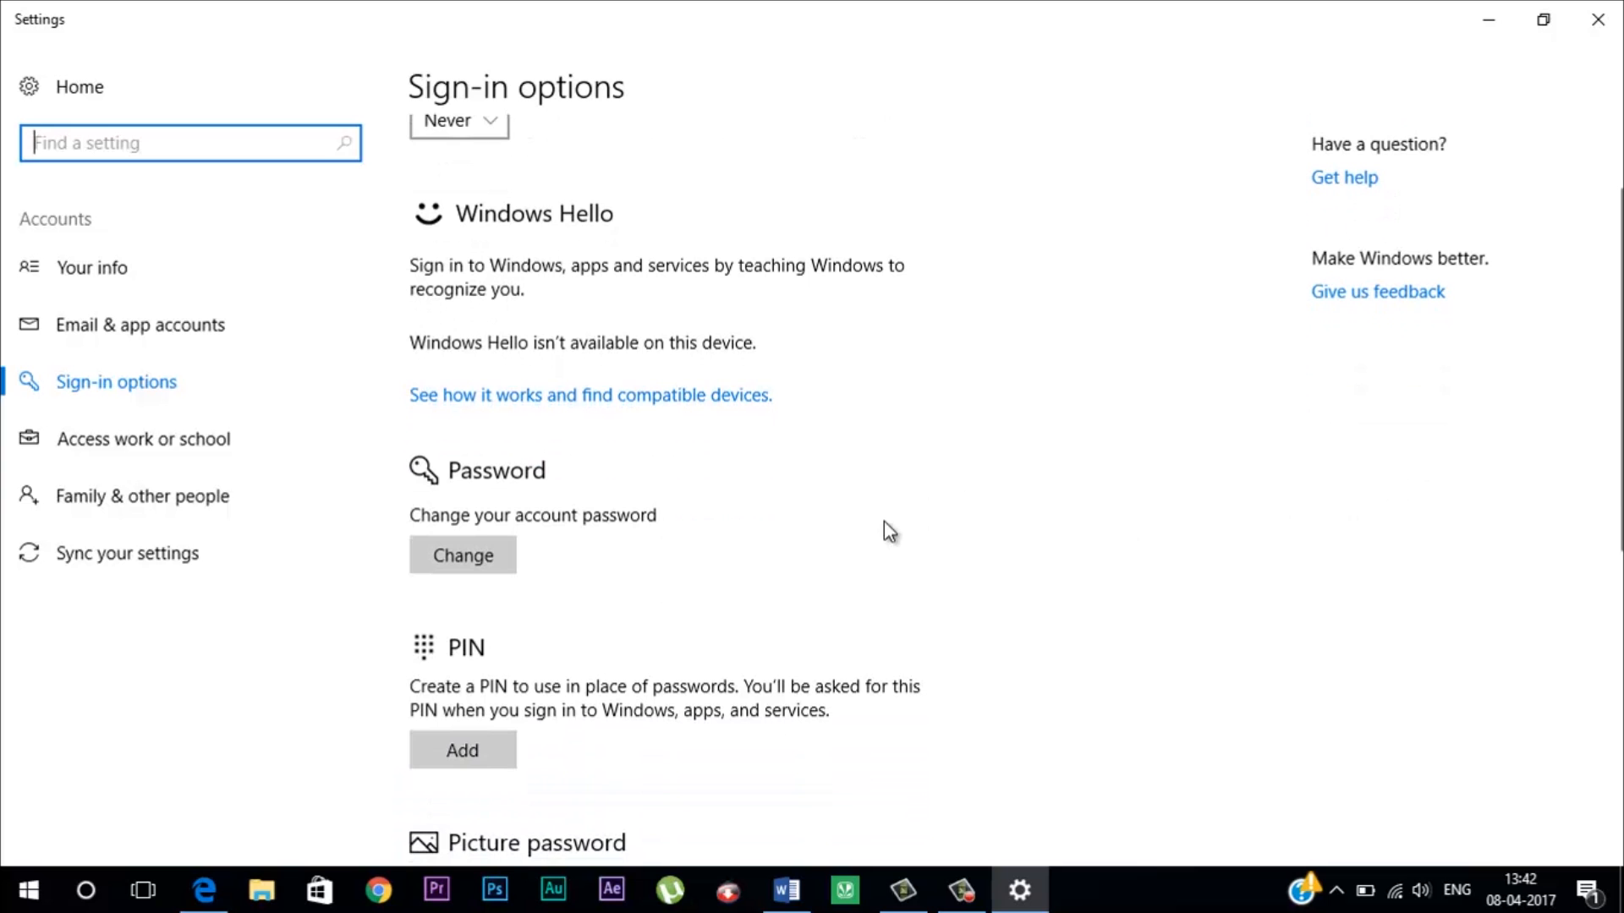
pyautogui.scroll(-3, 884, 522)
pyautogui.scroll(-2, 884, 521)
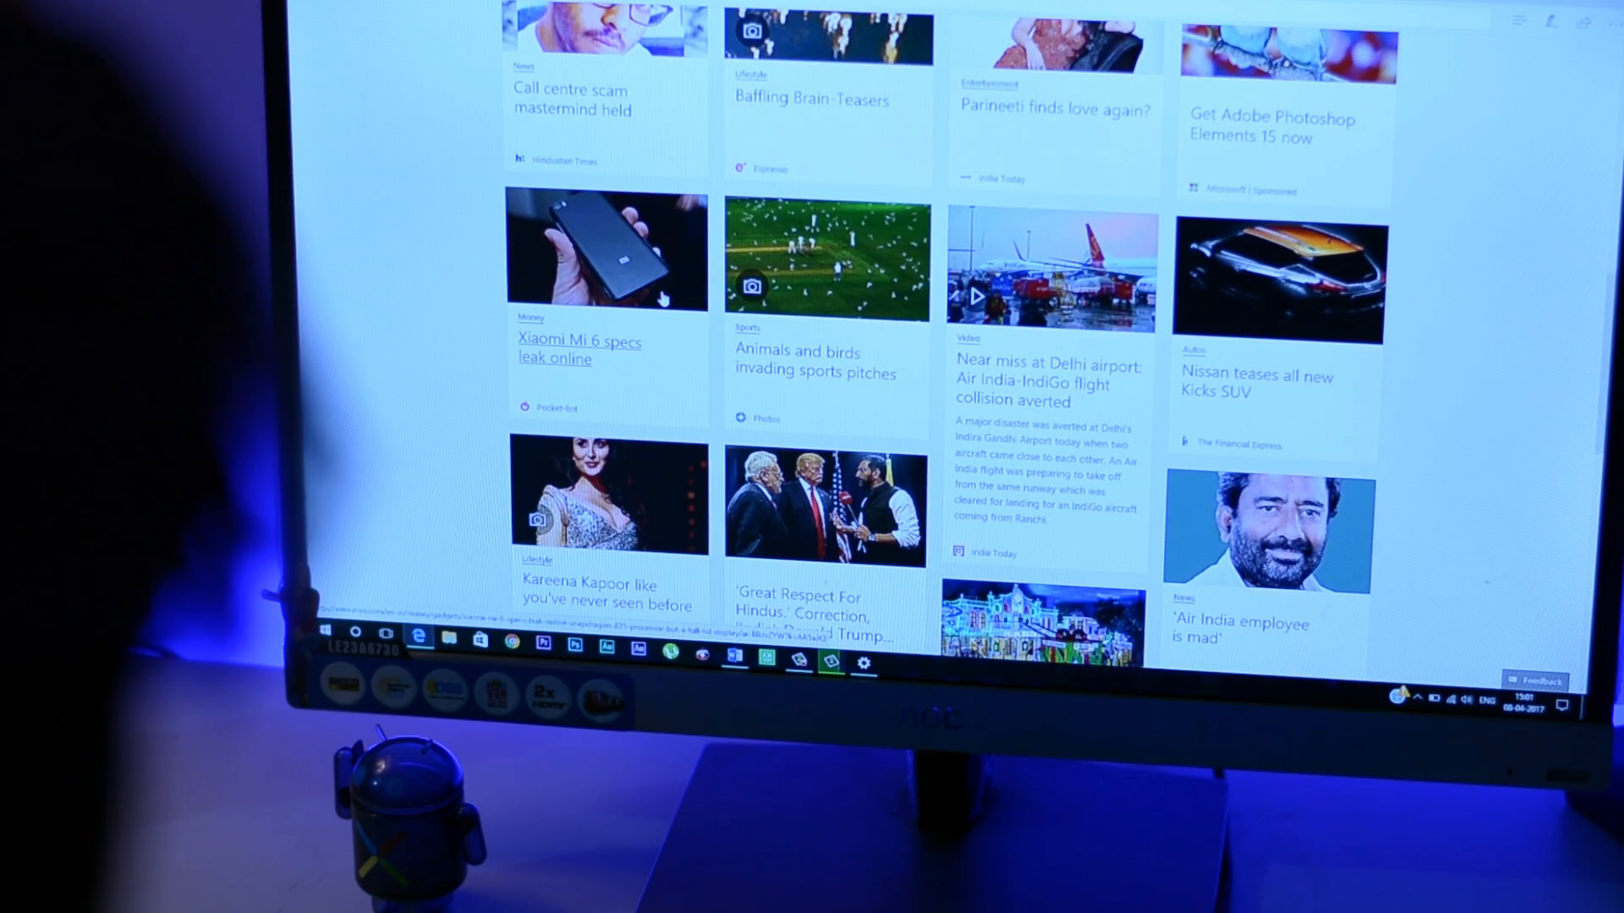
# - Set the night light turn-on hour, make its colour warmer, and check it in quick settings
pyautogui.click(662, 296)
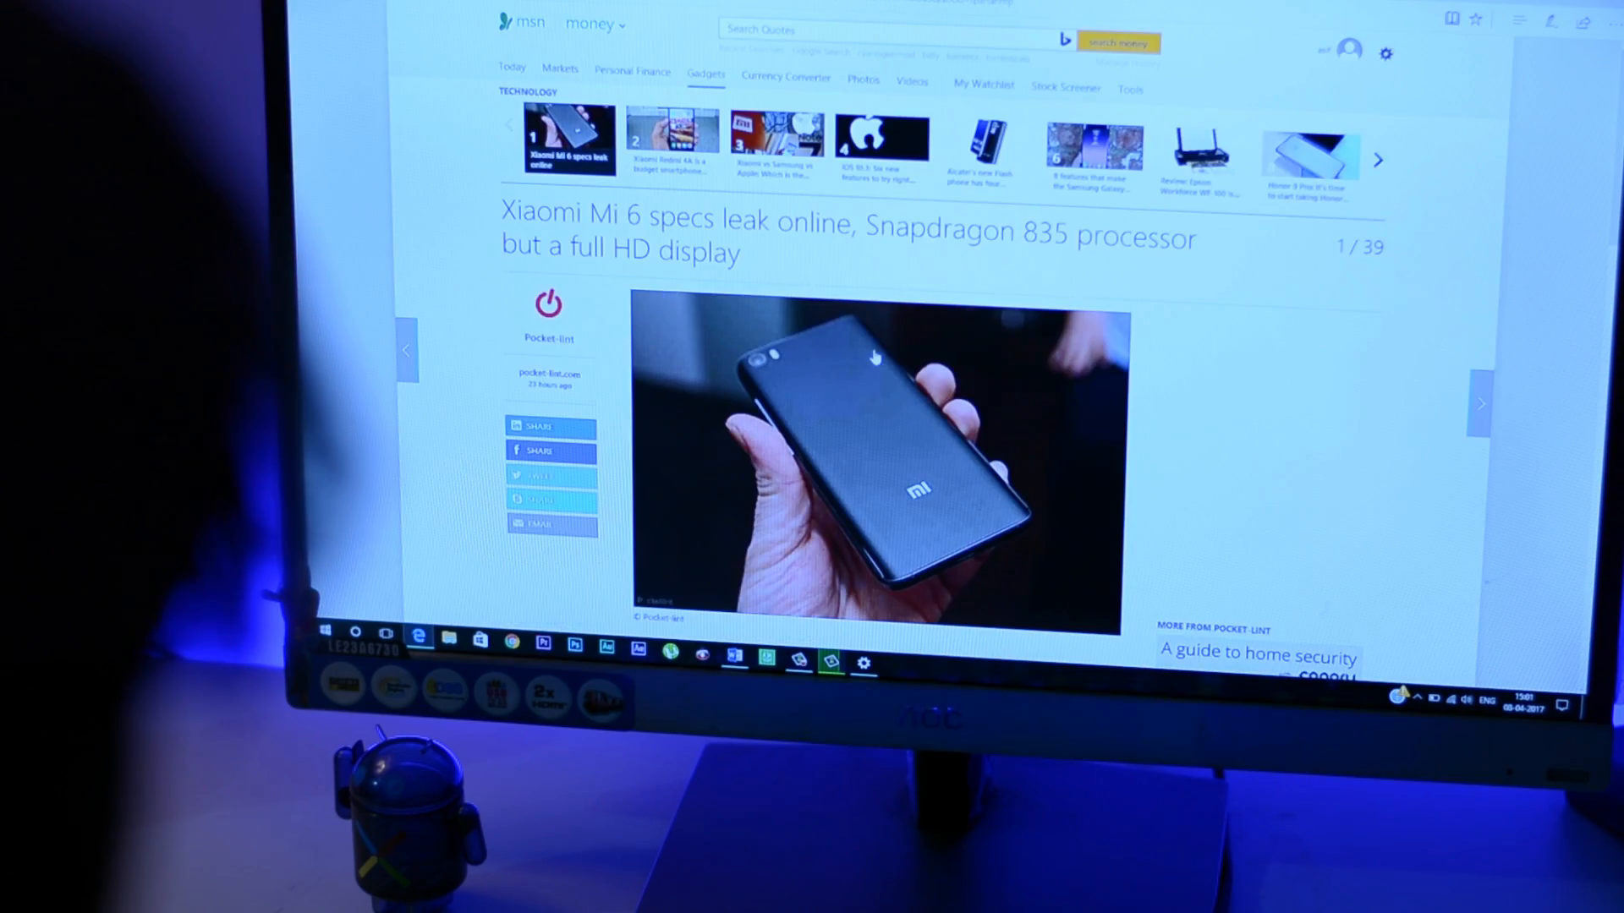
pyautogui.scroll(-2, 875, 360)
pyautogui.scroll(-2, 874, 359)
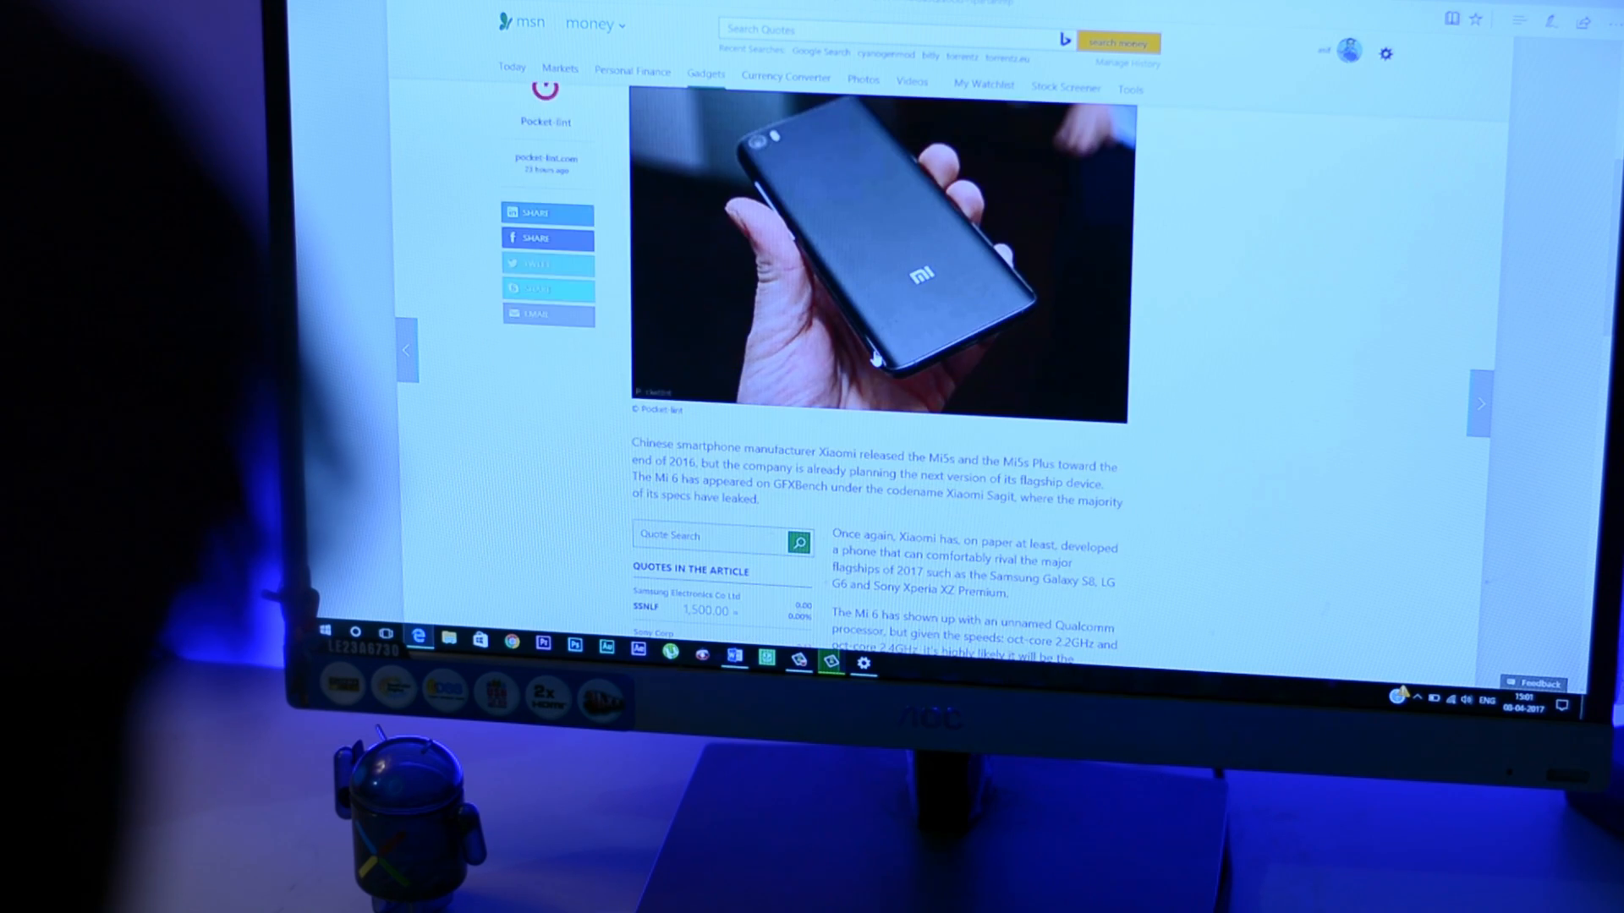
pyautogui.scroll(-3, 875, 359)
pyautogui.scroll(-2, 875, 359)
pyautogui.click(1561, 701)
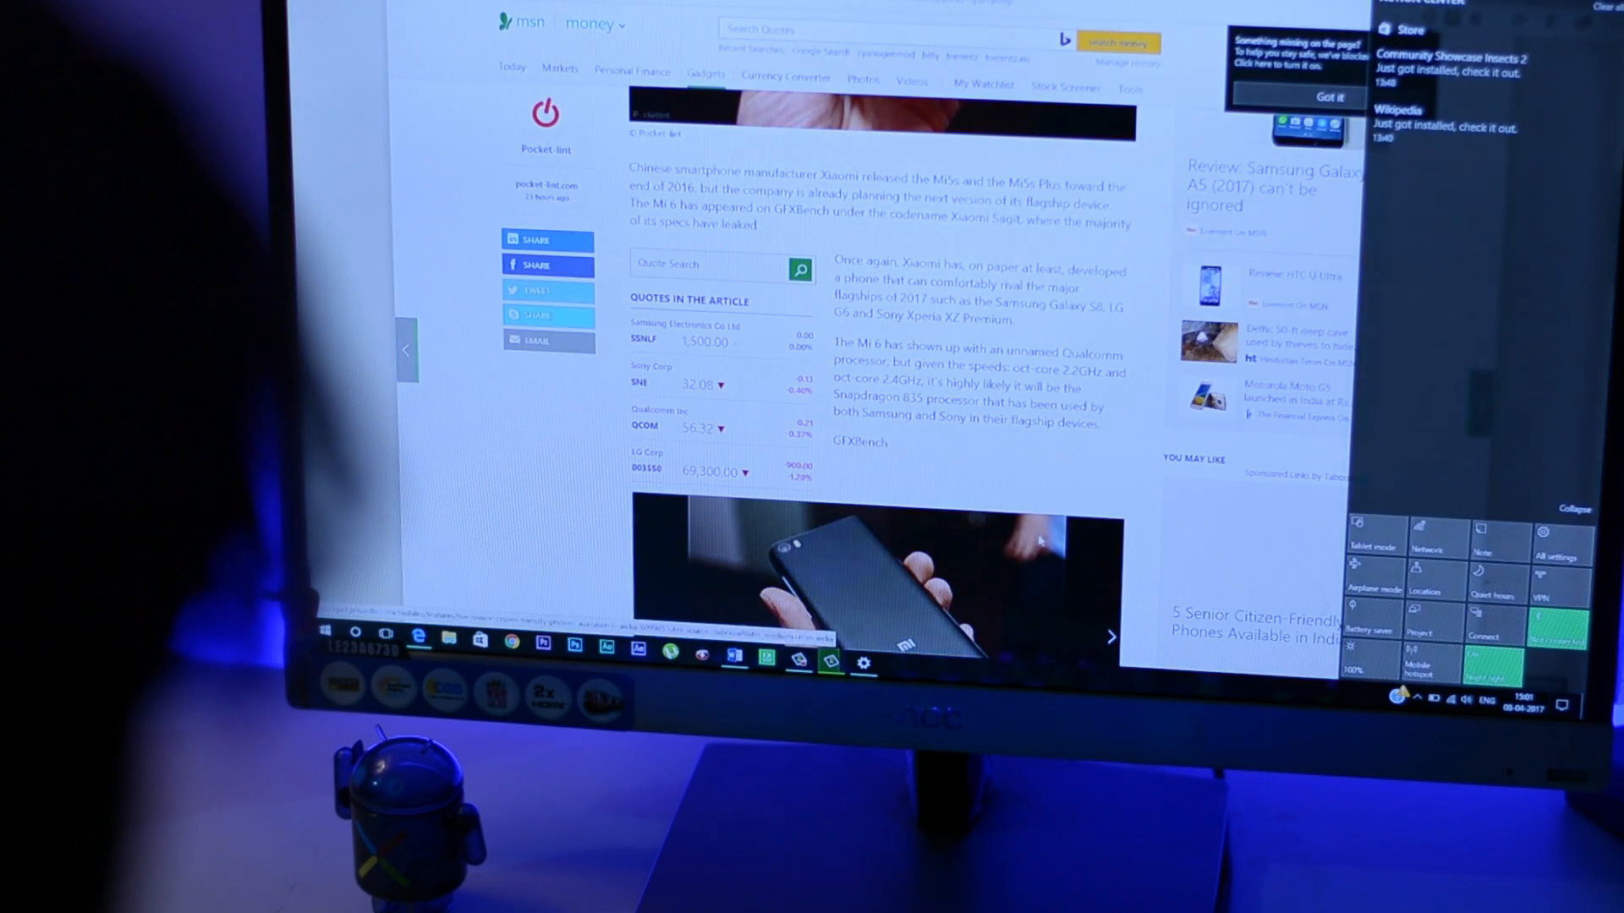
pyautogui.scroll(-3, 874, 359)
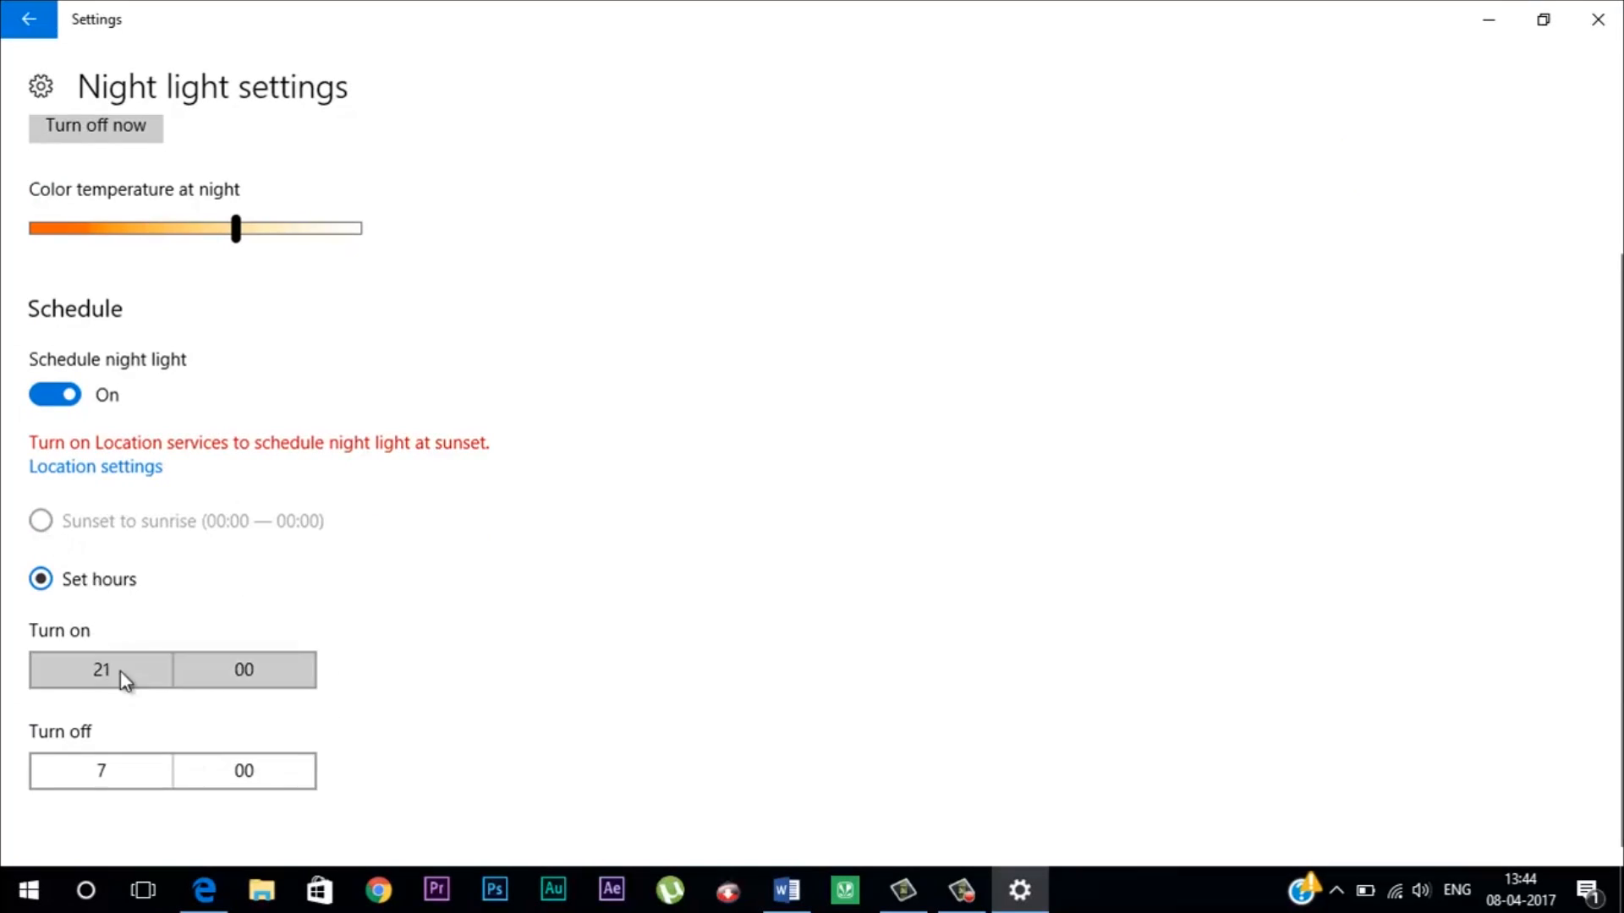
pyautogui.click(123, 677)
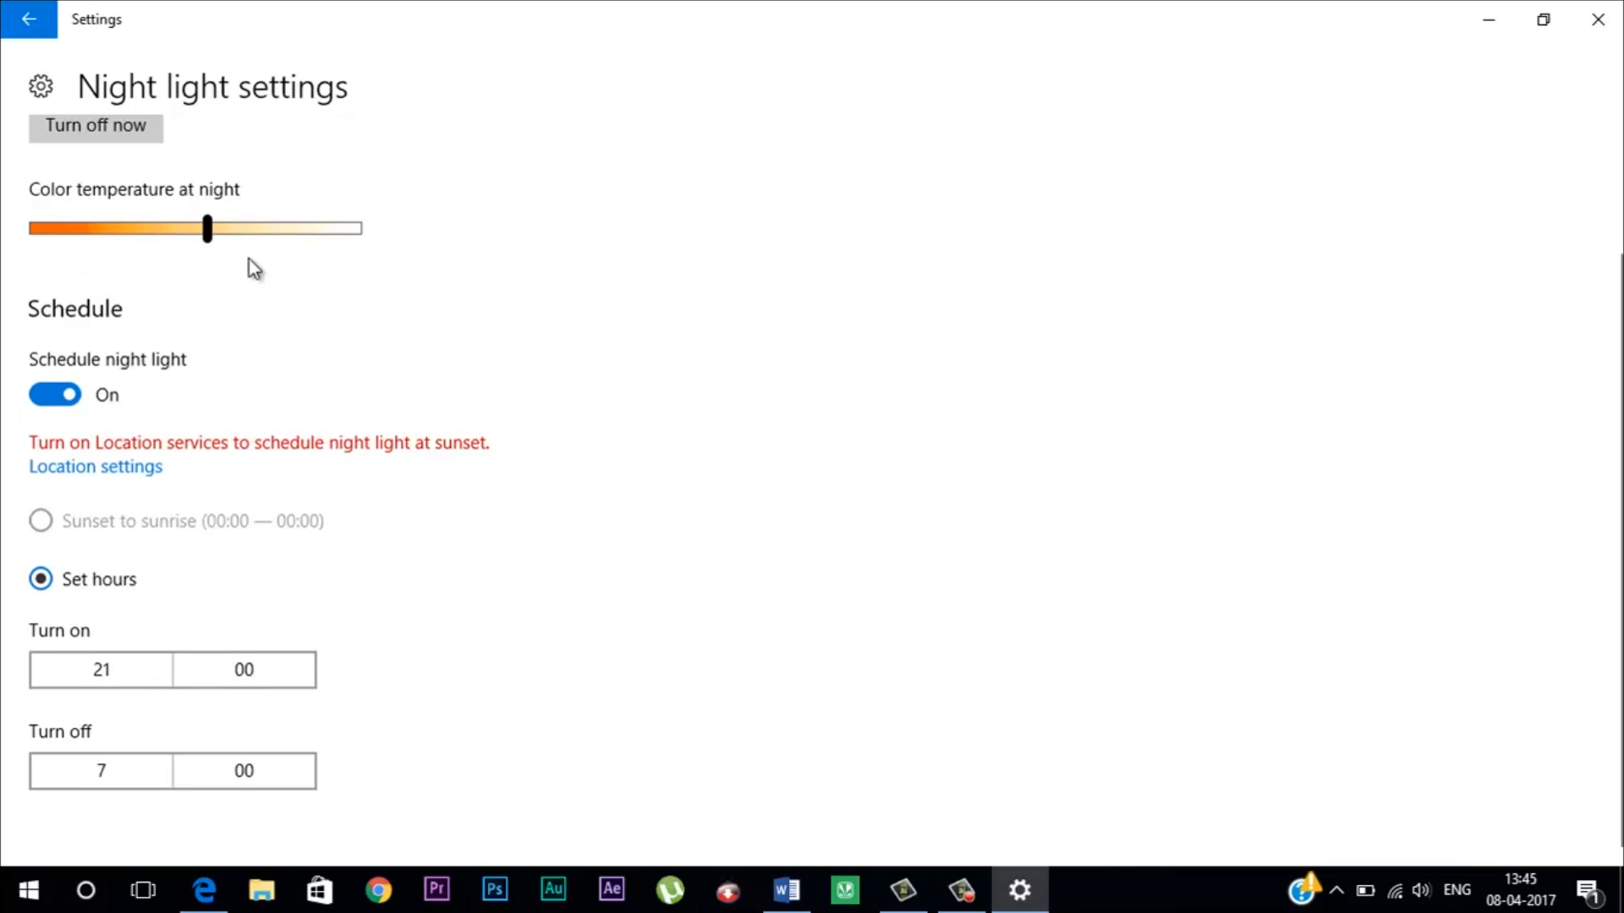
pyautogui.moveTo(334, 278); pyautogui.dragTo(236, 271)
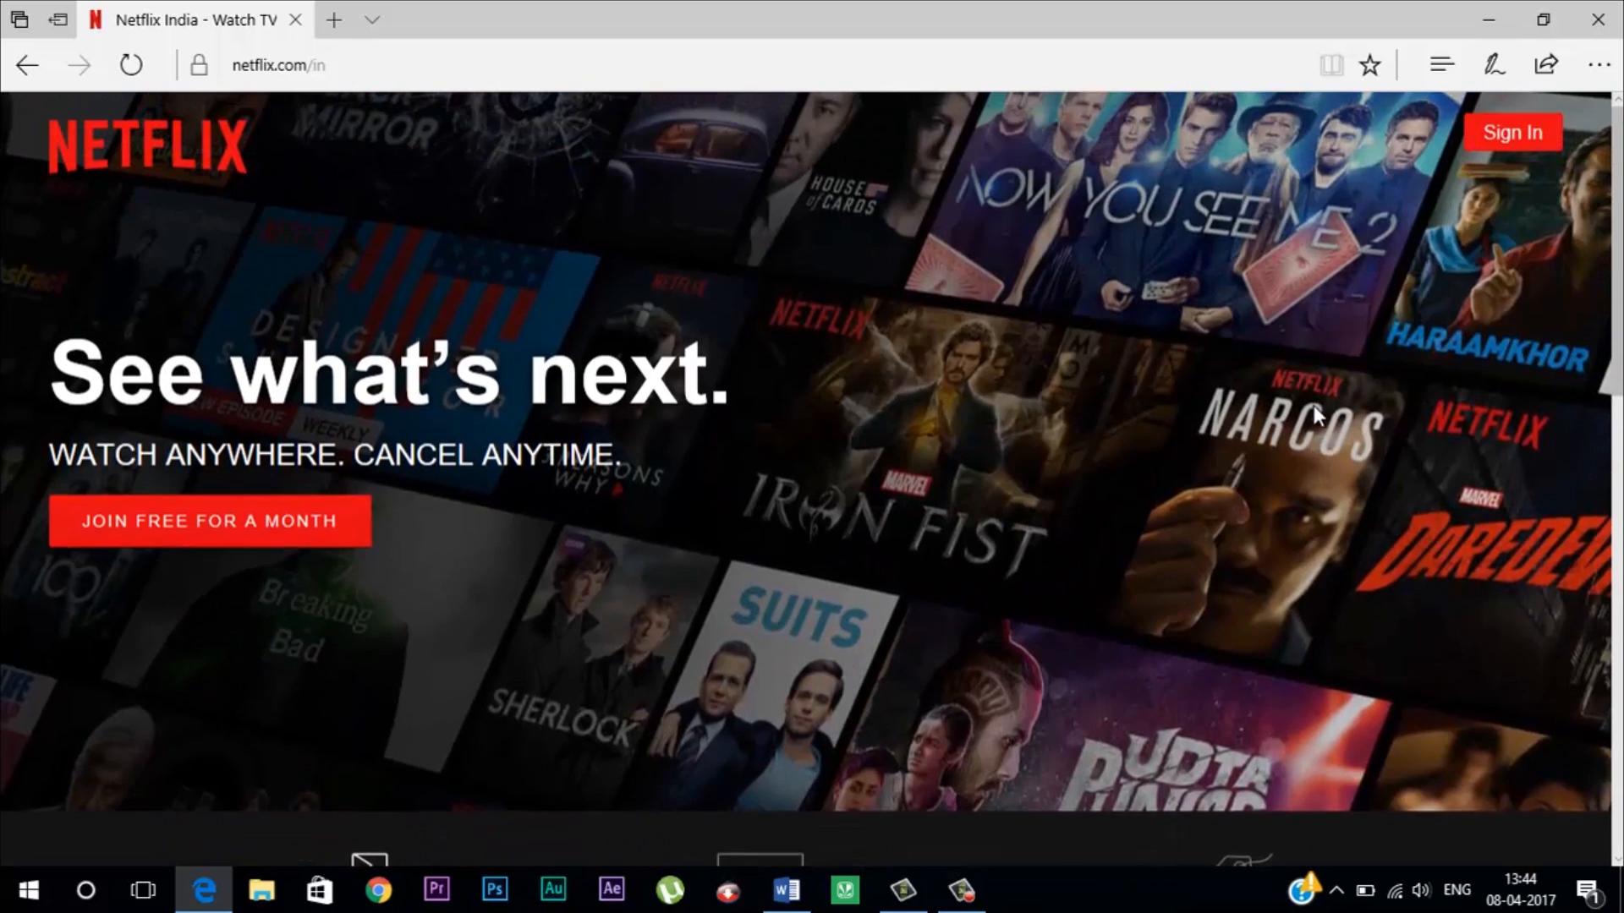
pyautogui.click(1588, 892)
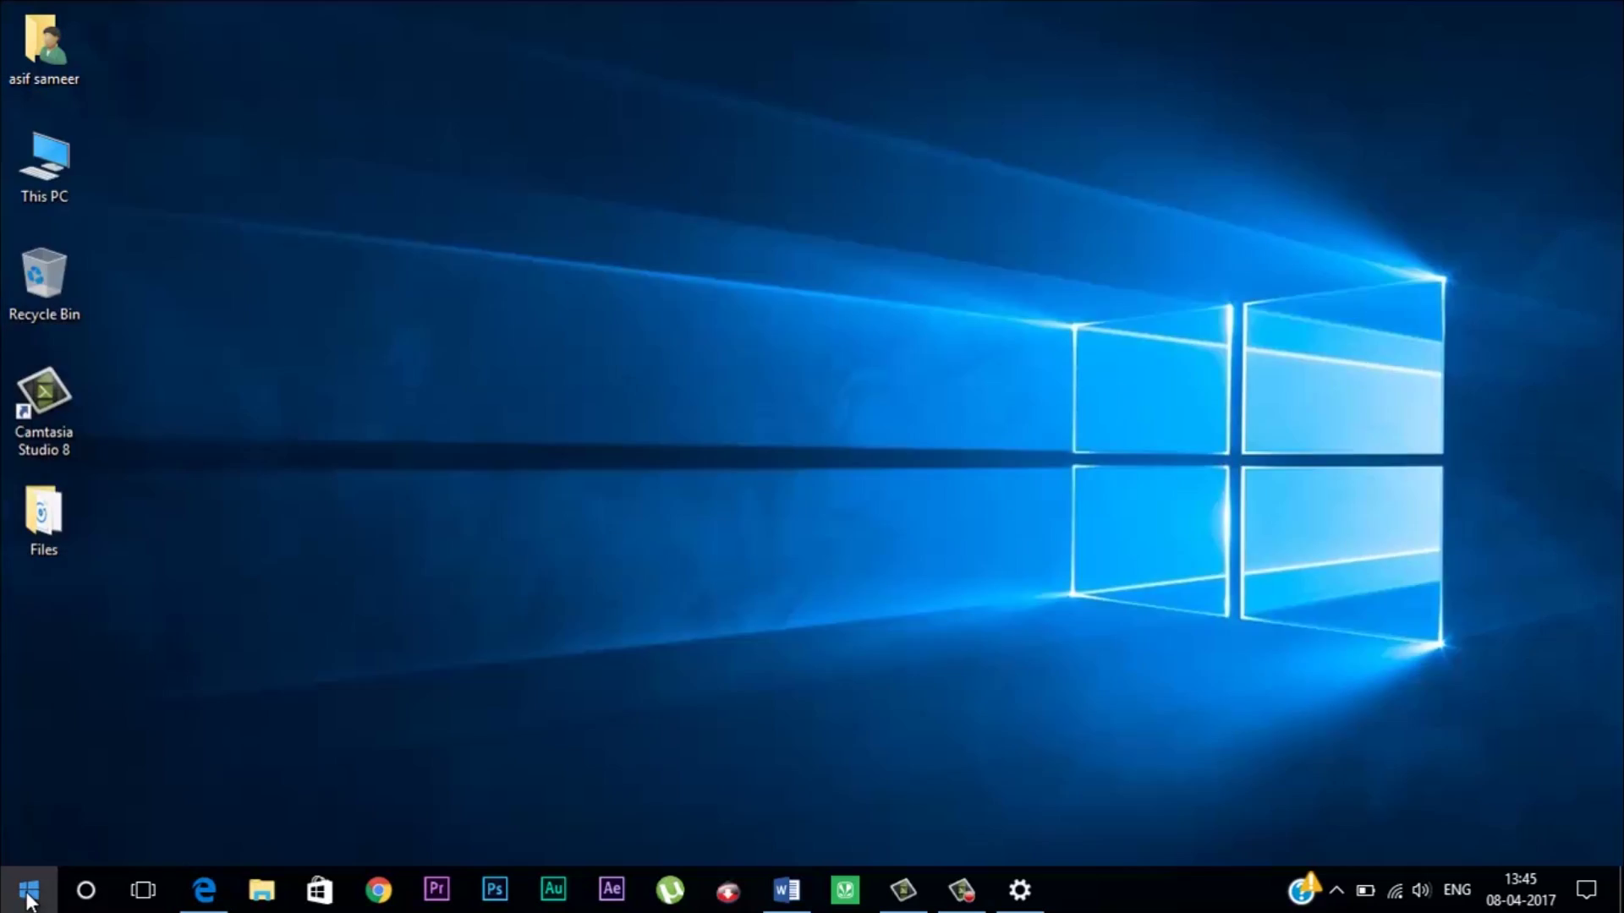
# - Open Start, drag it narrower and expand the Play and explore tile folder
pyautogui.click(31, 892)
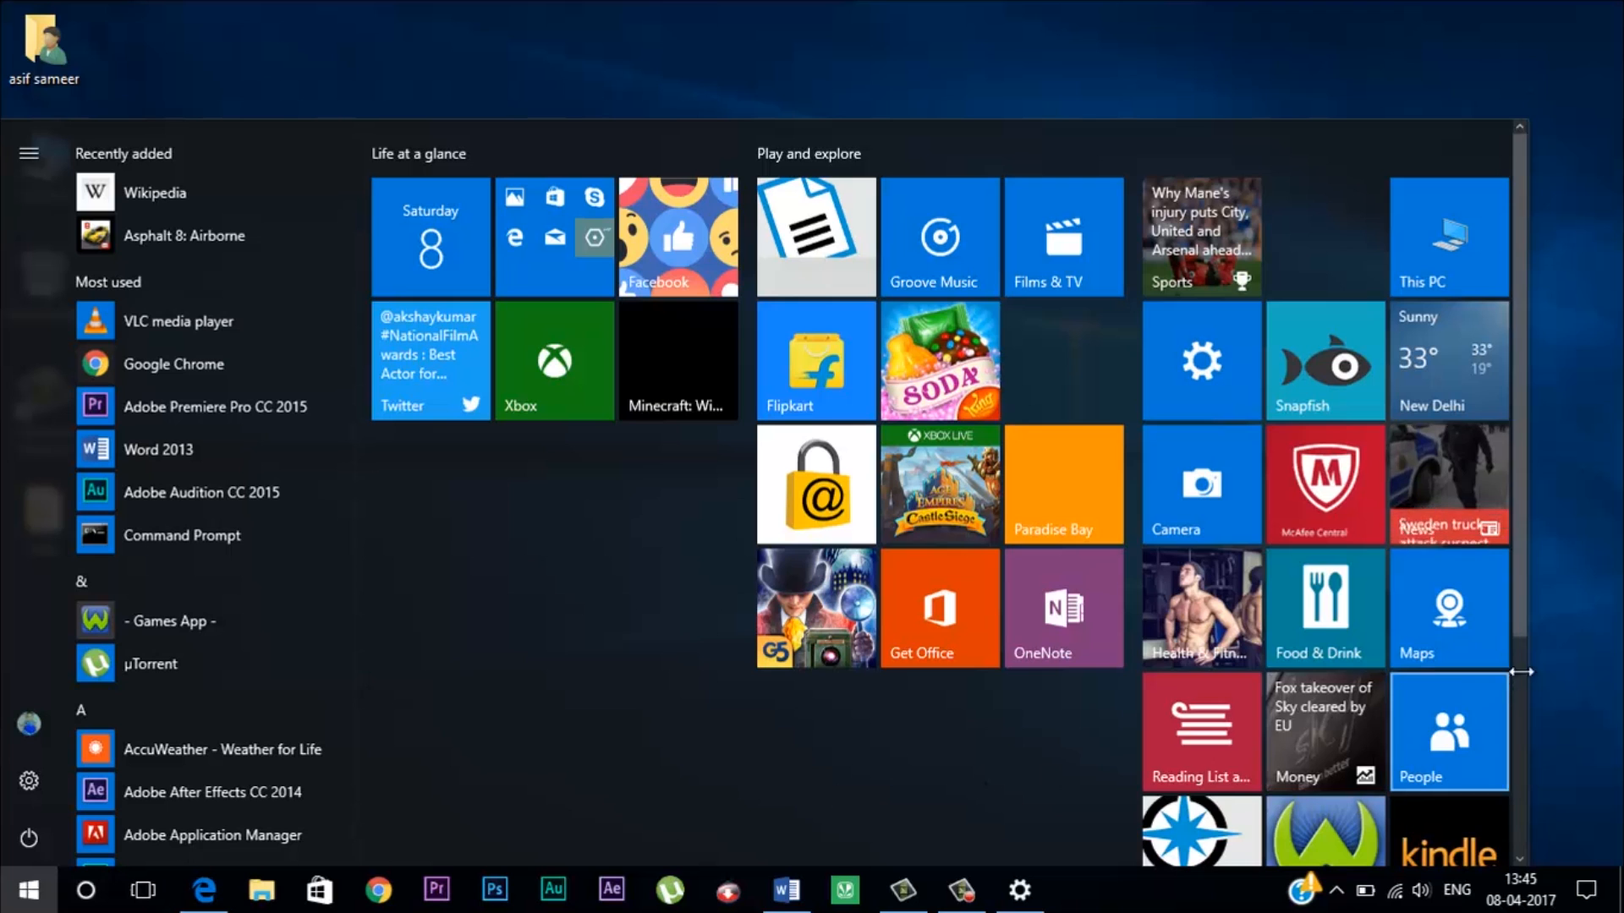
pyautogui.scroll(-2, 1447, 676)
pyautogui.scroll(-1, 1447, 675)
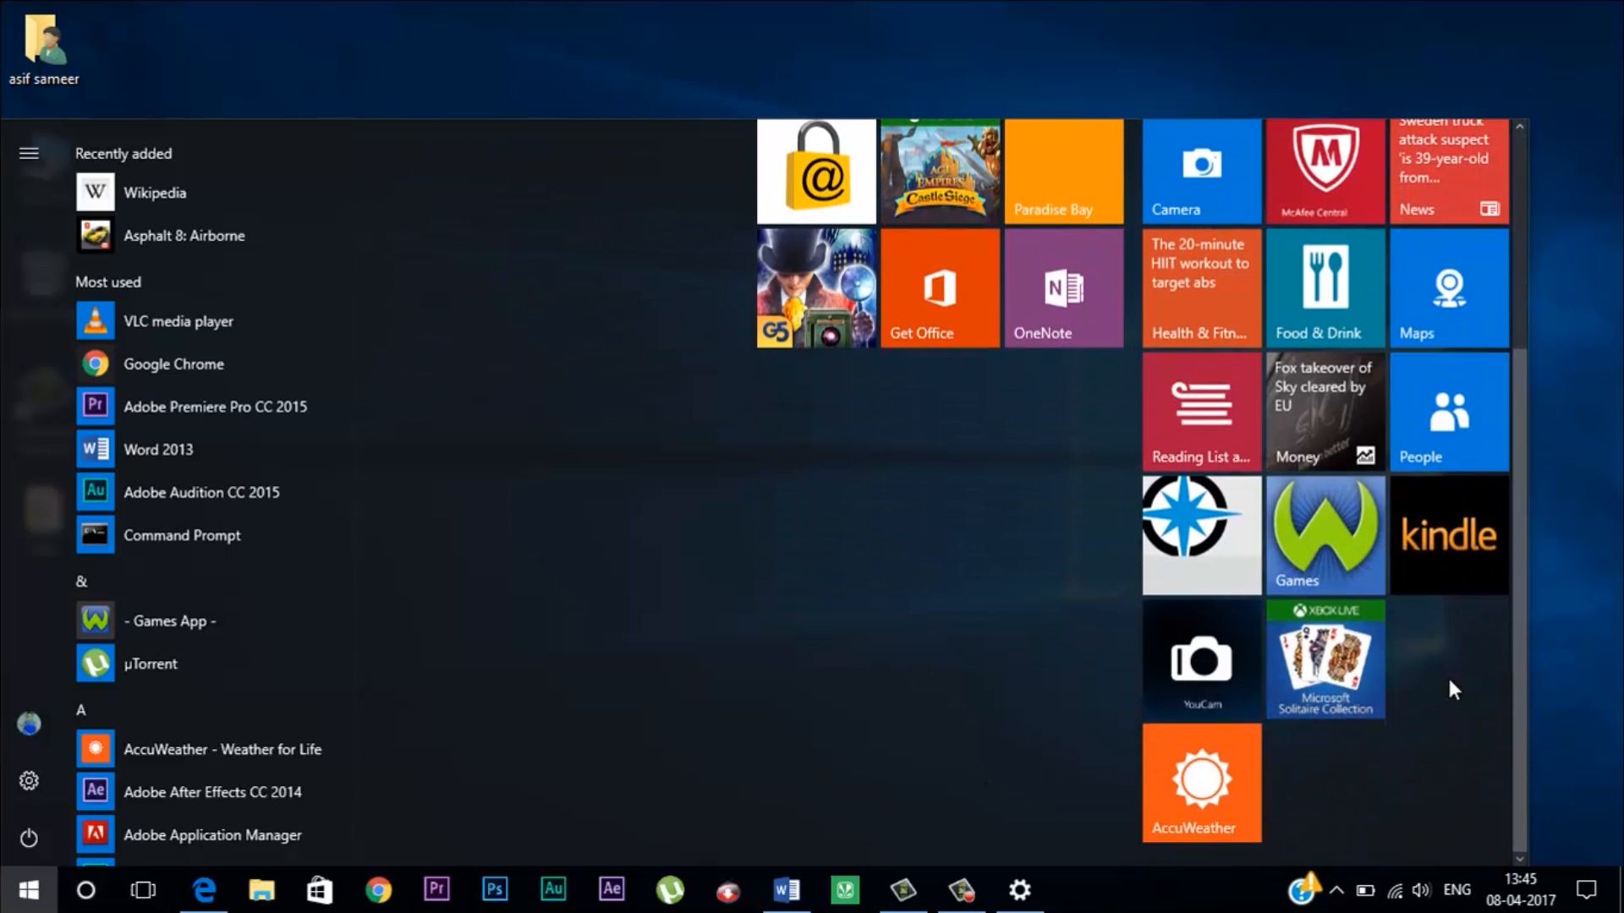
pyautogui.scroll(3, 1448, 675)
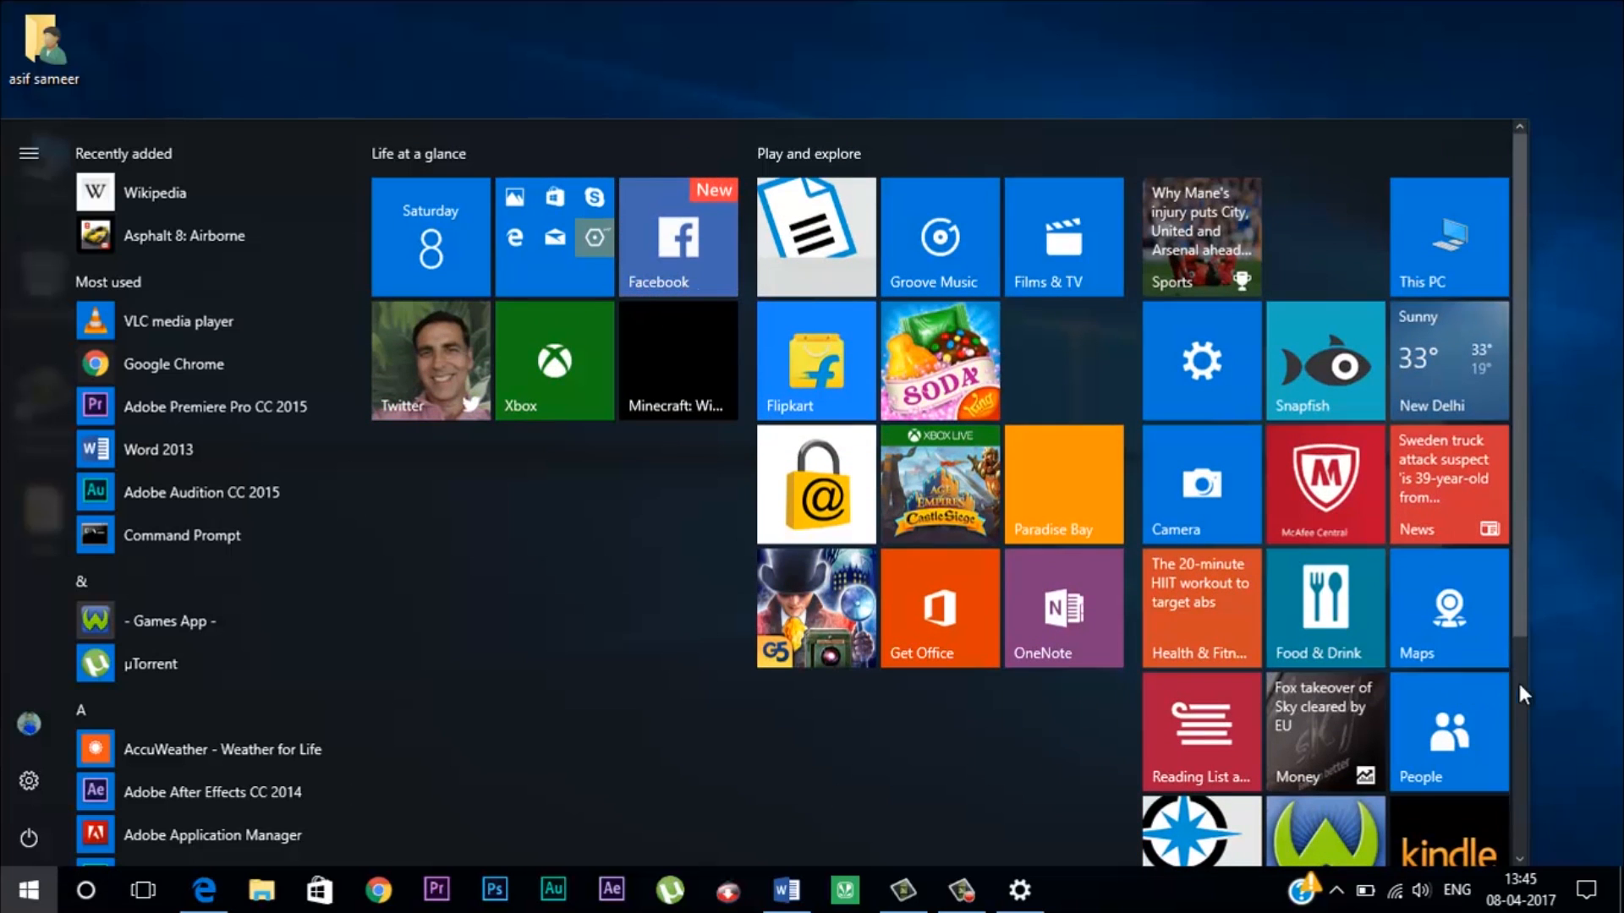
pyautogui.moveTo(1329, 696); pyautogui.dragTo(1204, 700)
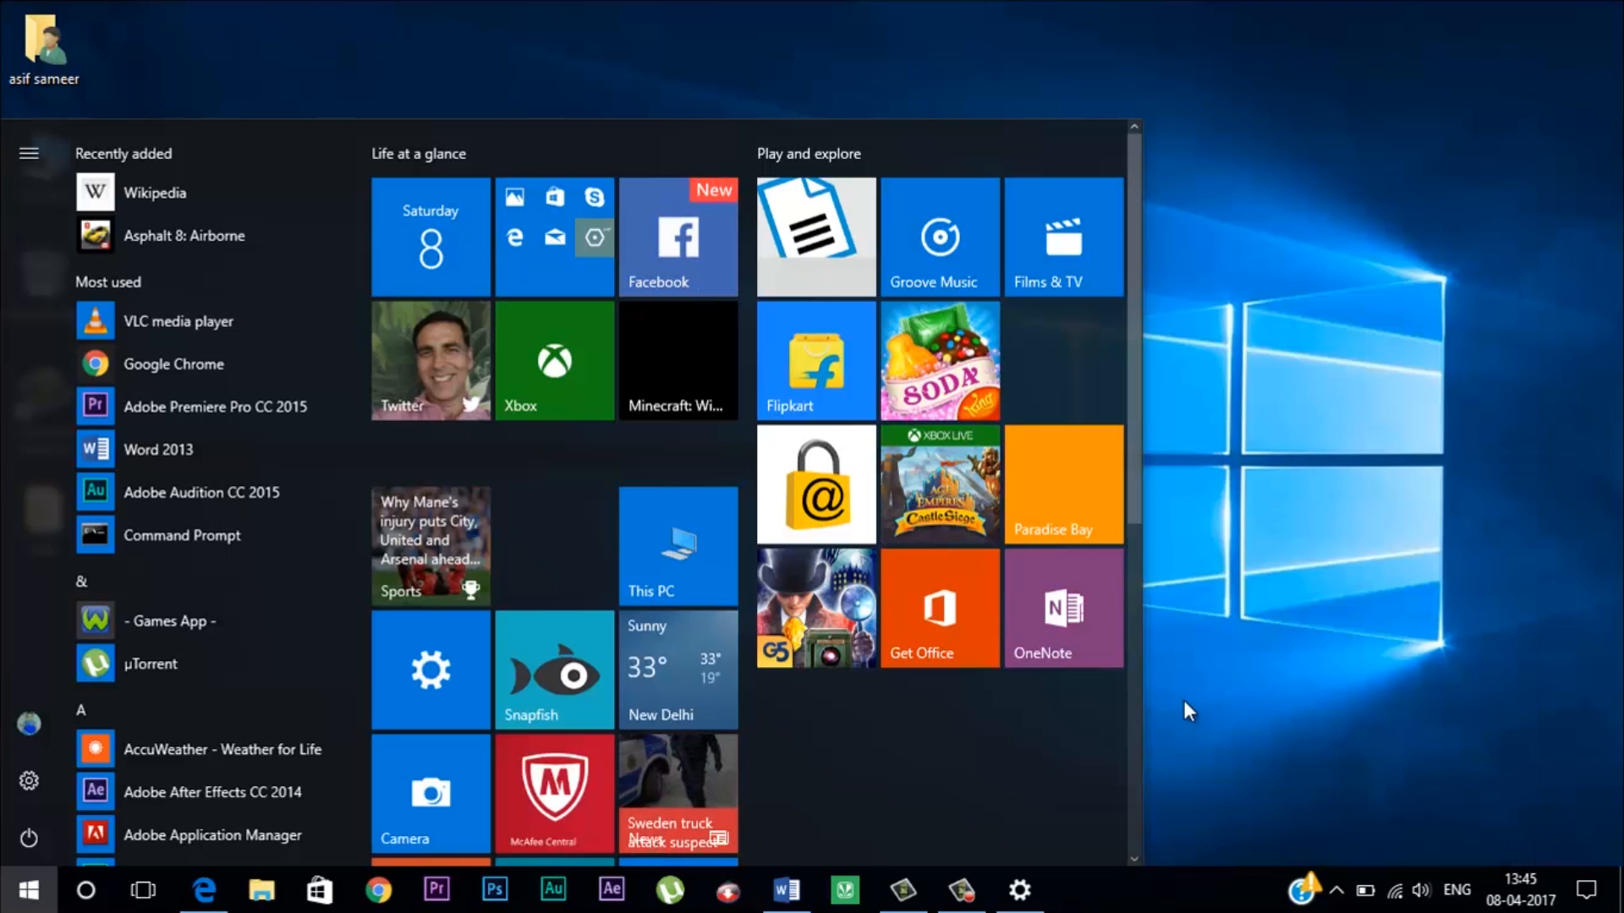
pyautogui.click(939, 489)
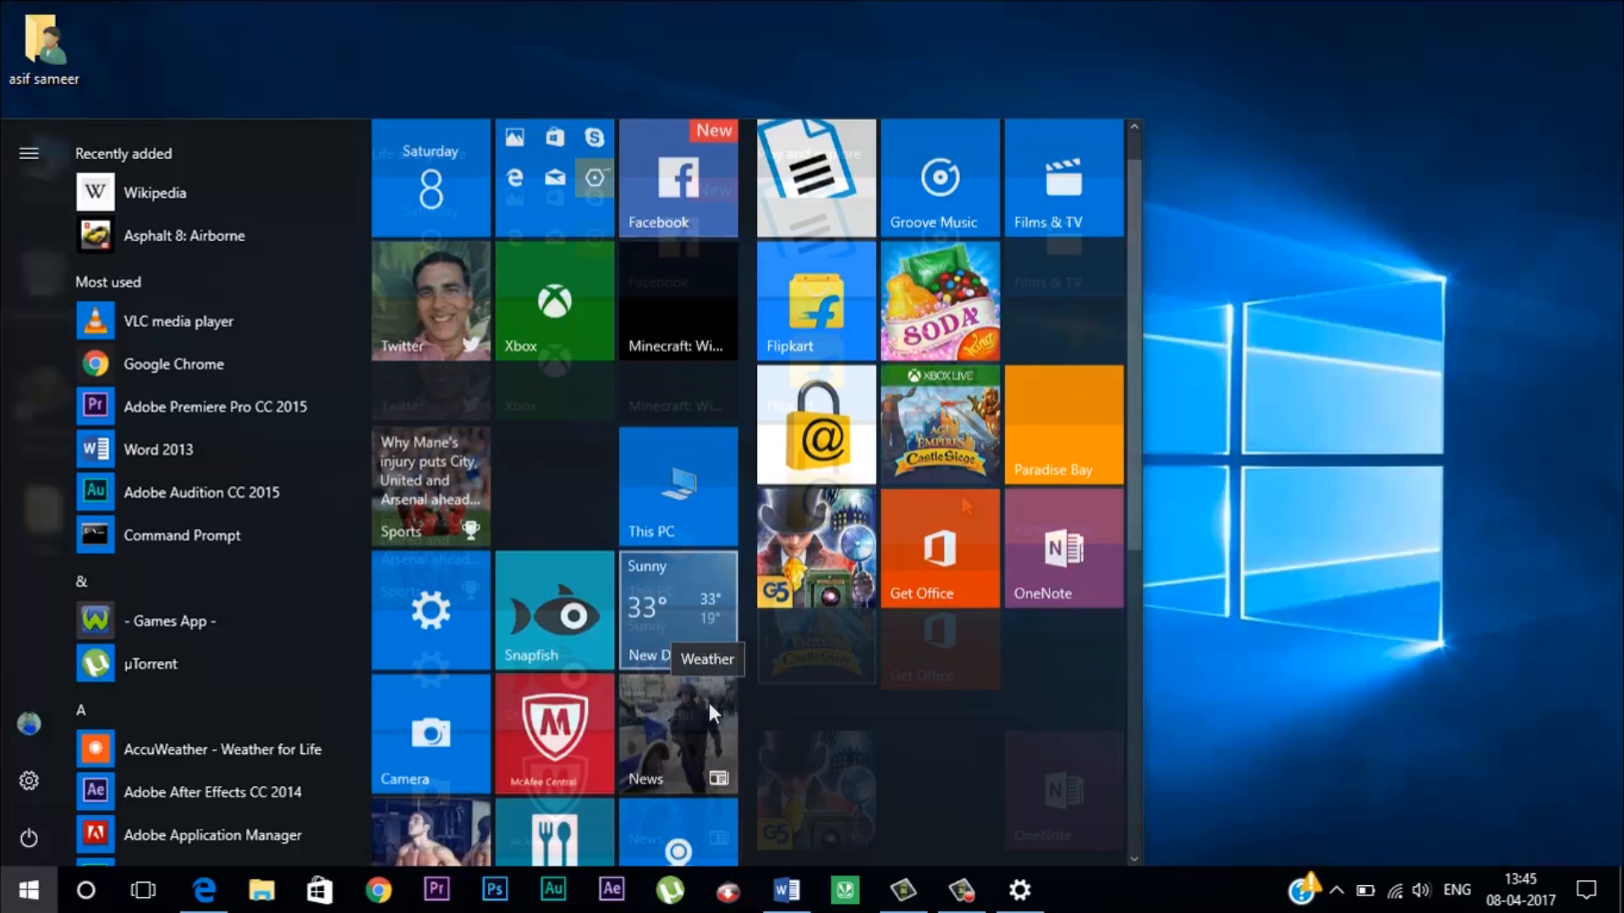
# - Drag the OneNote, G5 game and Paradise Bay tiles together with Get Office into one folder
pyautogui.moveTo(1063, 794); pyautogui.dragTo(1063, 634)
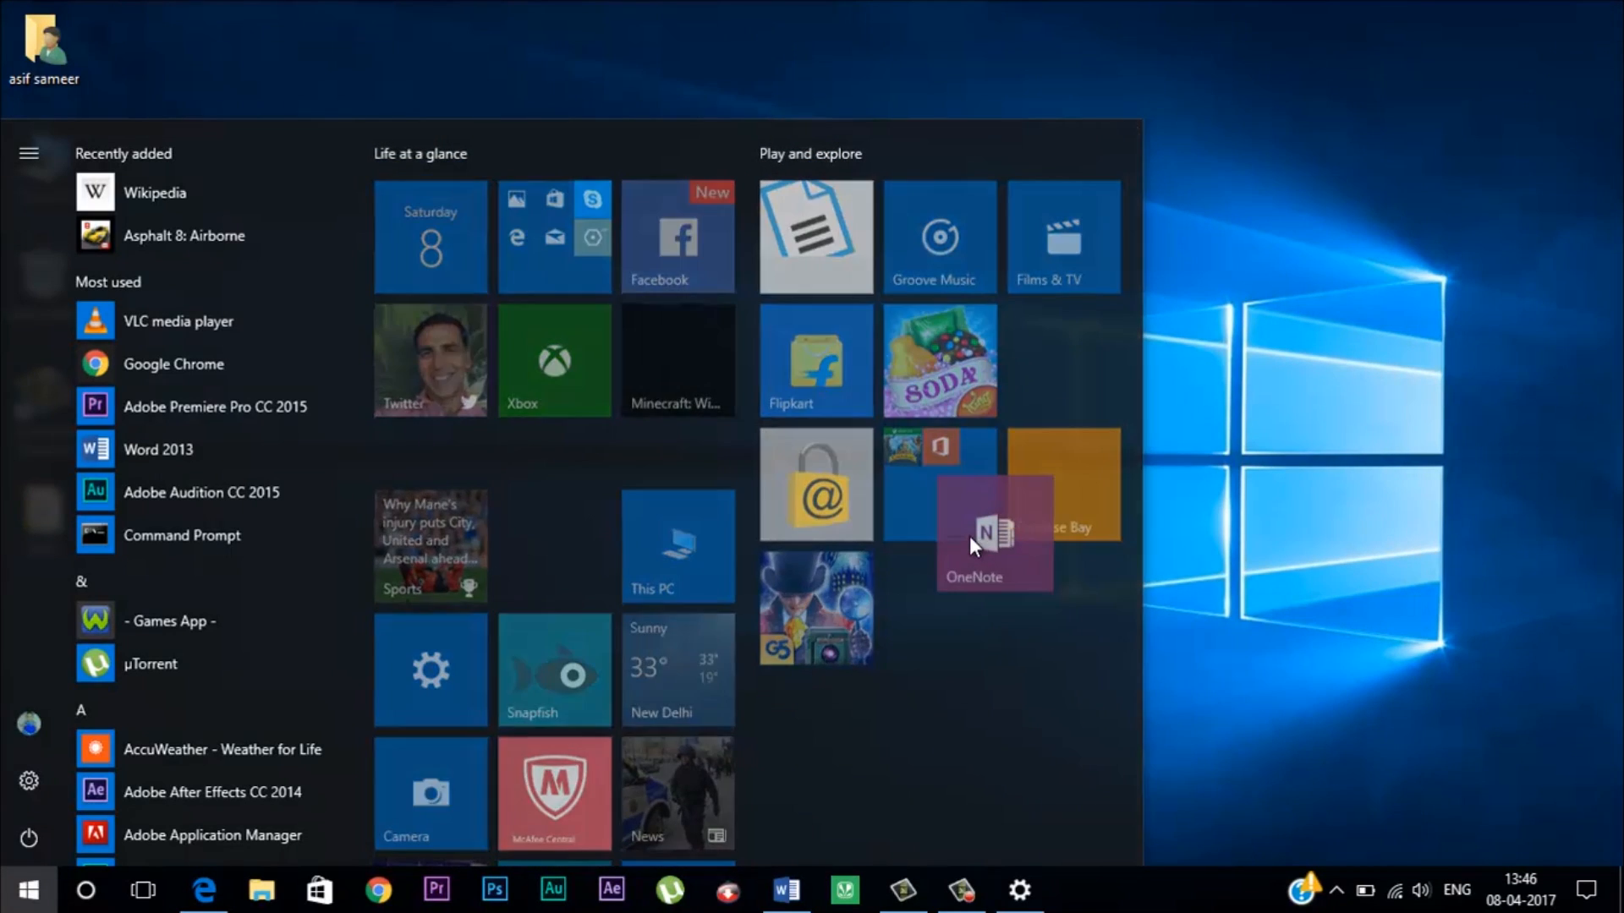
pyautogui.moveTo(833, 800); pyautogui.dragTo(936, 509)
pyautogui.click(947, 497)
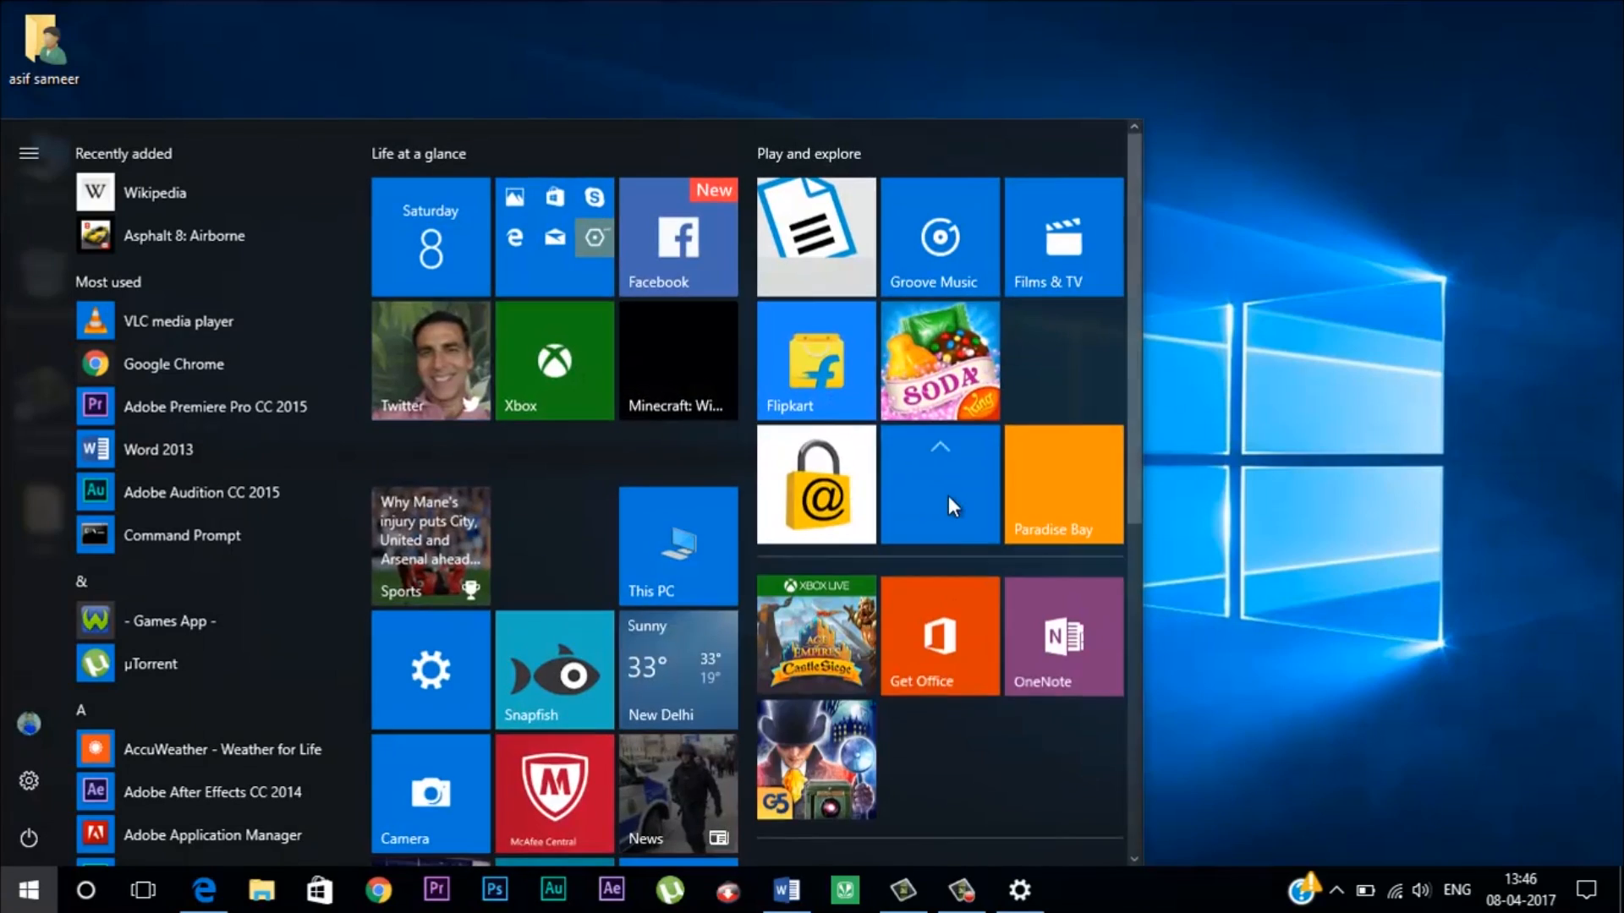
pyautogui.moveTo(1053, 492)
pyautogui.mouseDown()
pyautogui.moveTo(937, 666)
pyautogui.moveTo(930, 496)
pyautogui.mouseUp()
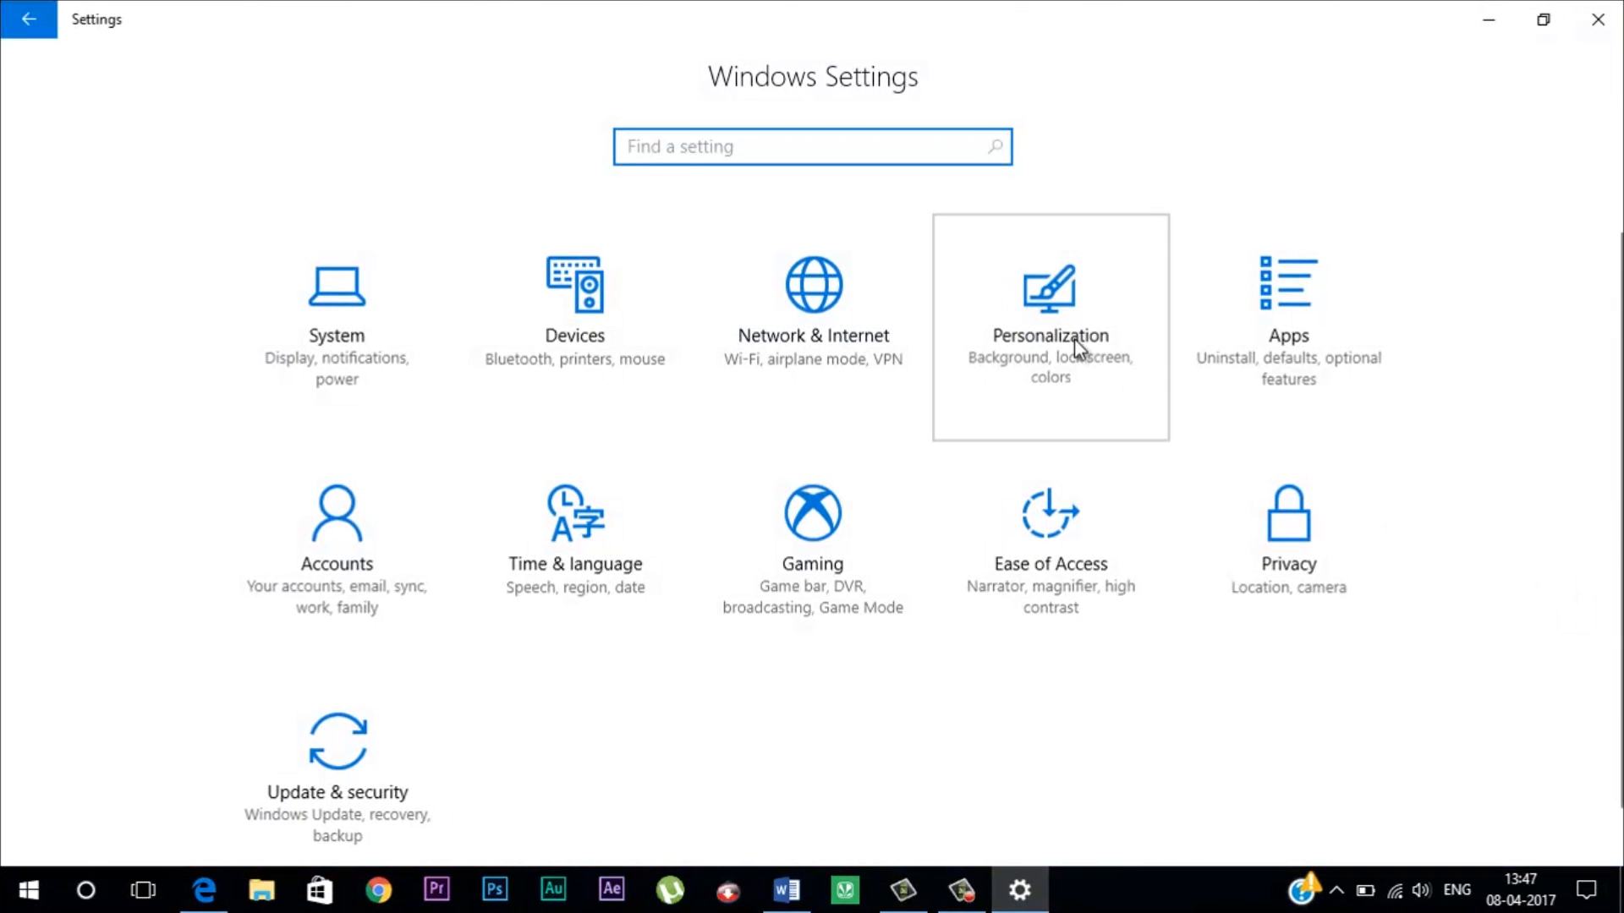
# - Go to Personalization > Themes, browse more themes in a maximized Store window, then put it away
pyautogui.click(1075, 339)
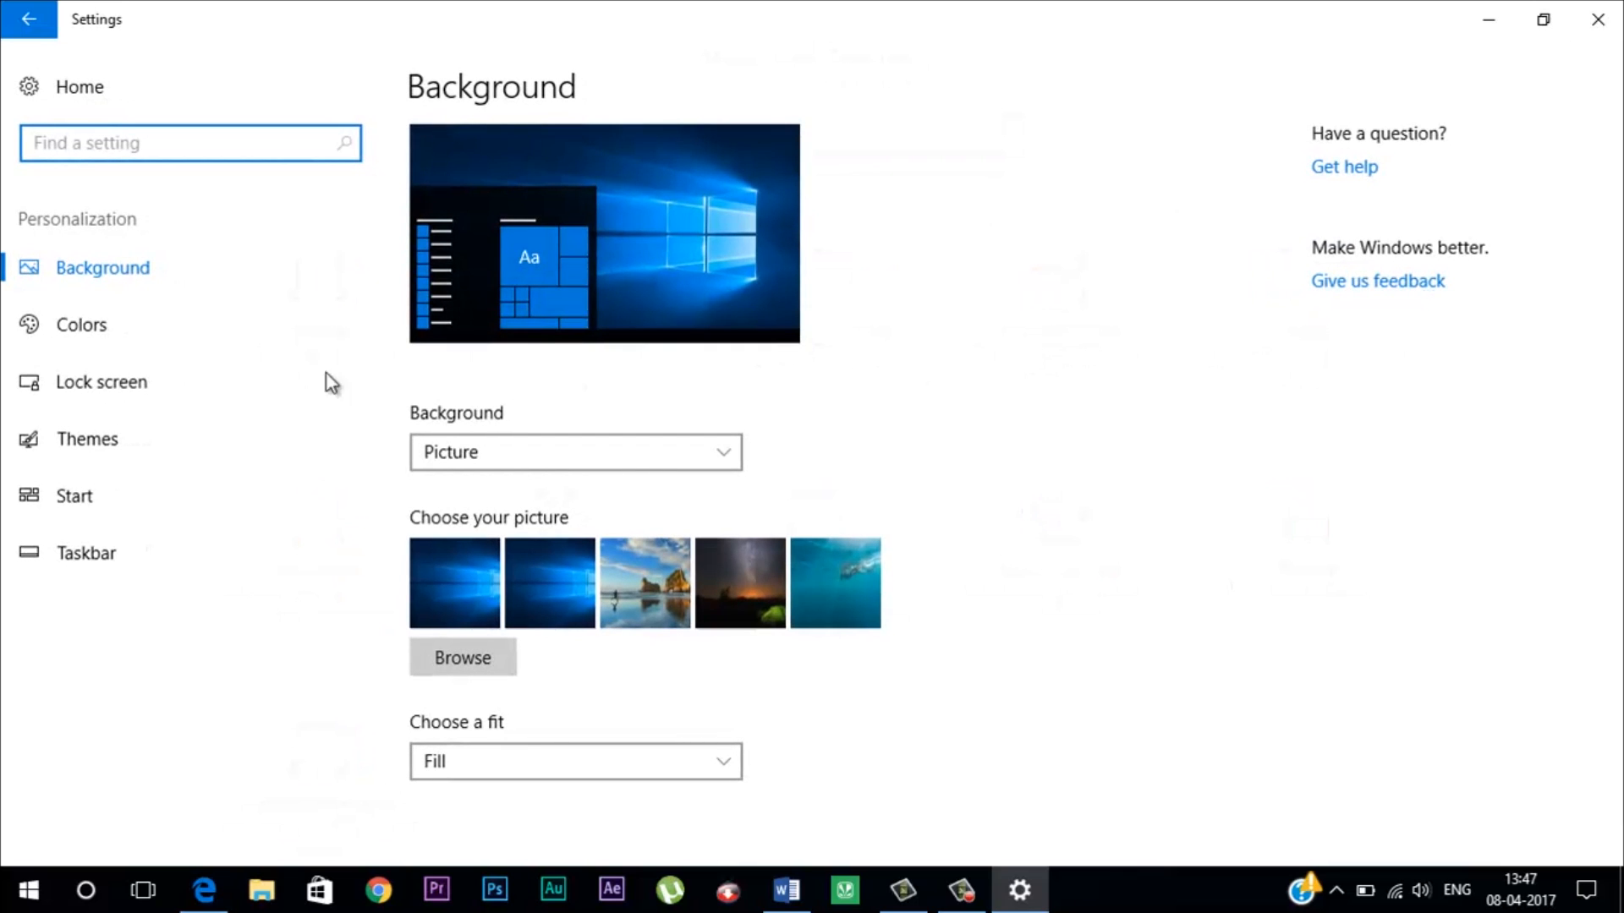
pyautogui.click(99, 438)
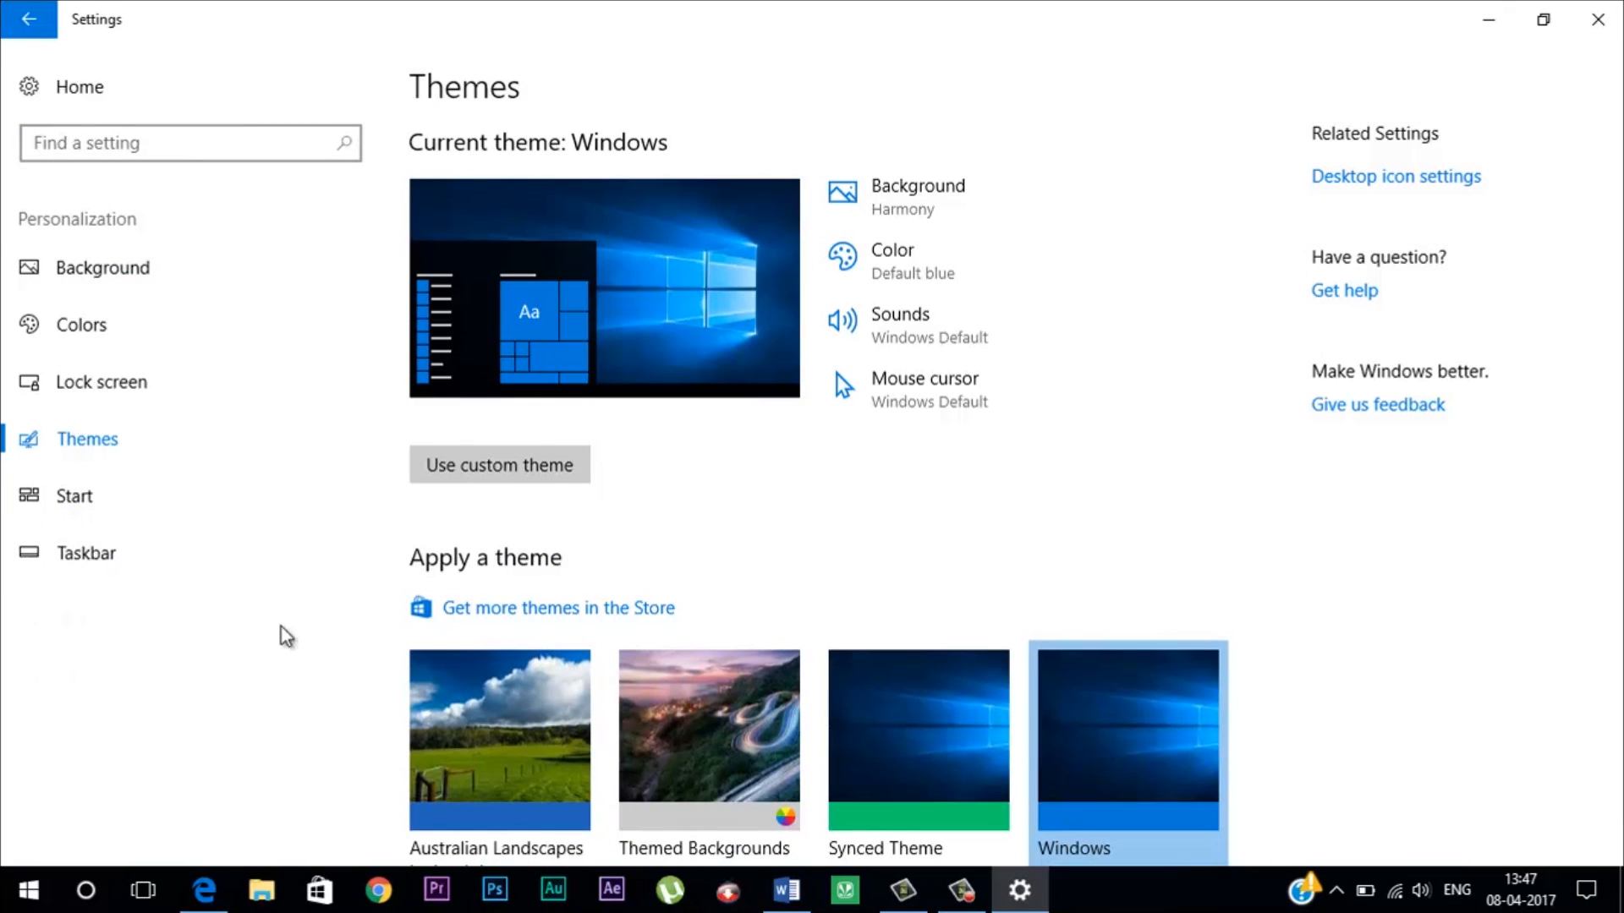
pyautogui.click(492, 613)
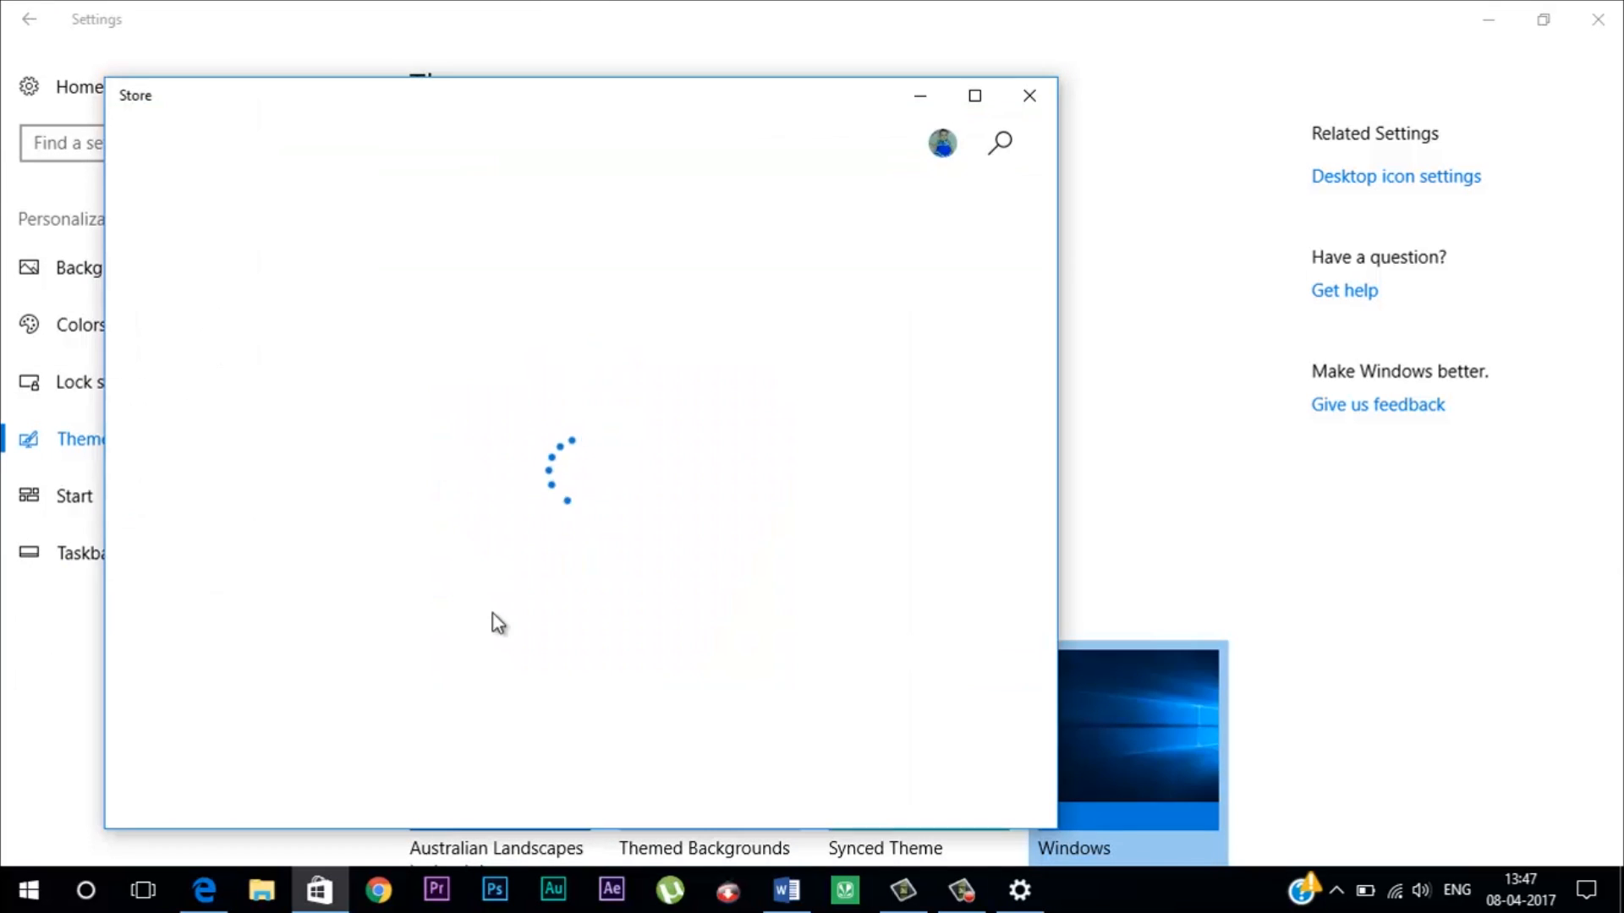
pyautogui.click(974, 99)
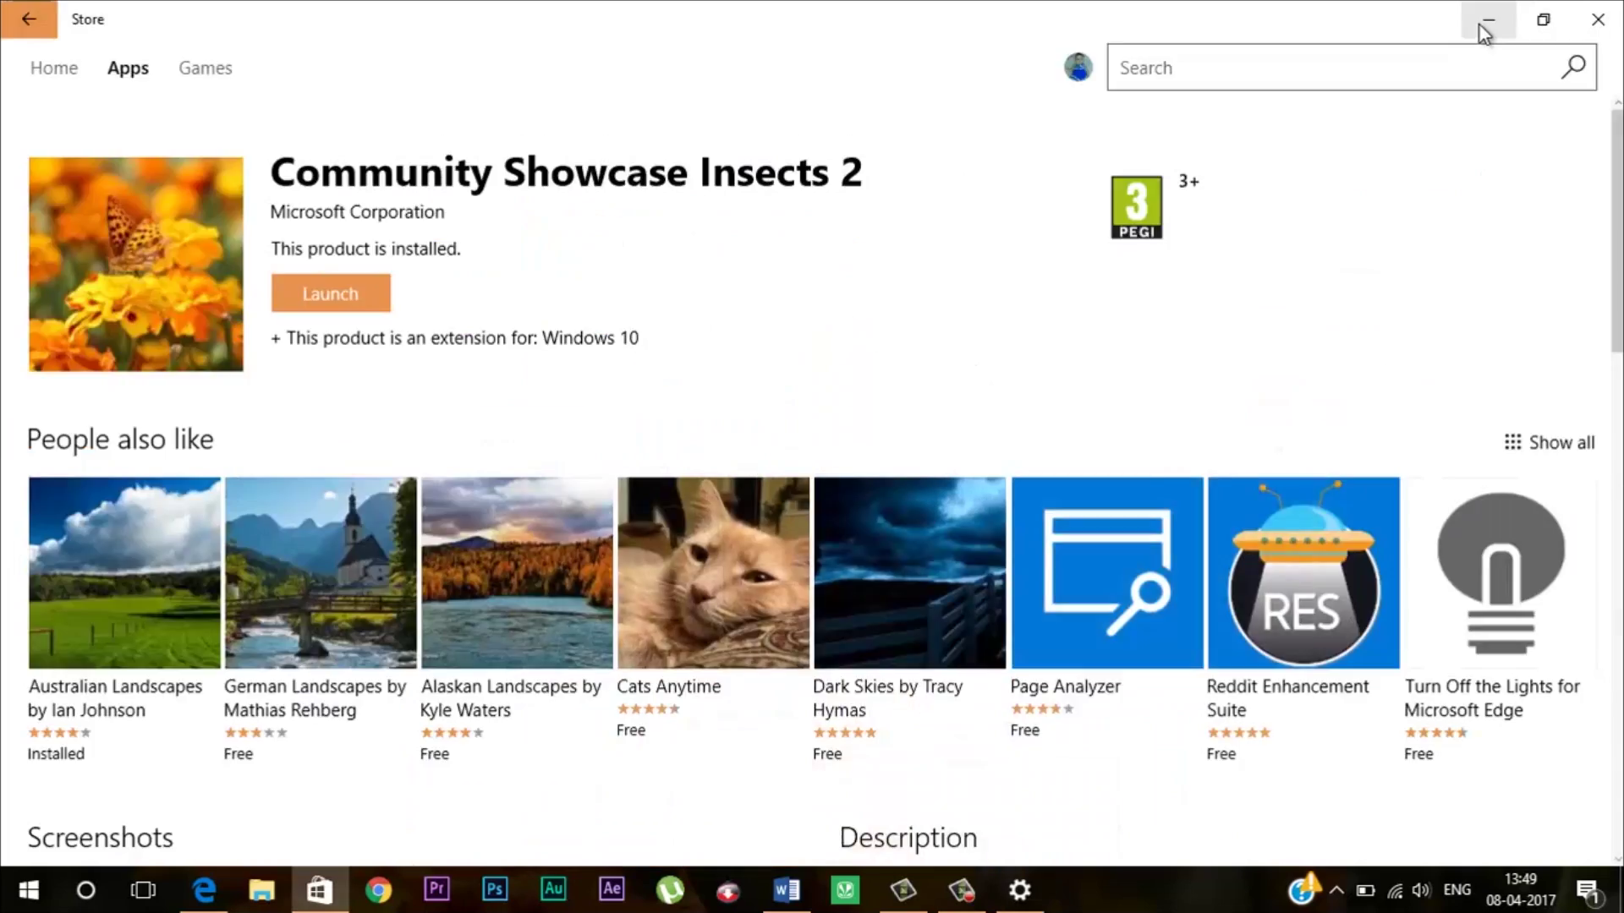
pyautogui.click(1485, 21)
# - Pick a custom lime green accent colour from the spectrum, adjust its brightness and confirm it
pyautogui.click(28, 890)
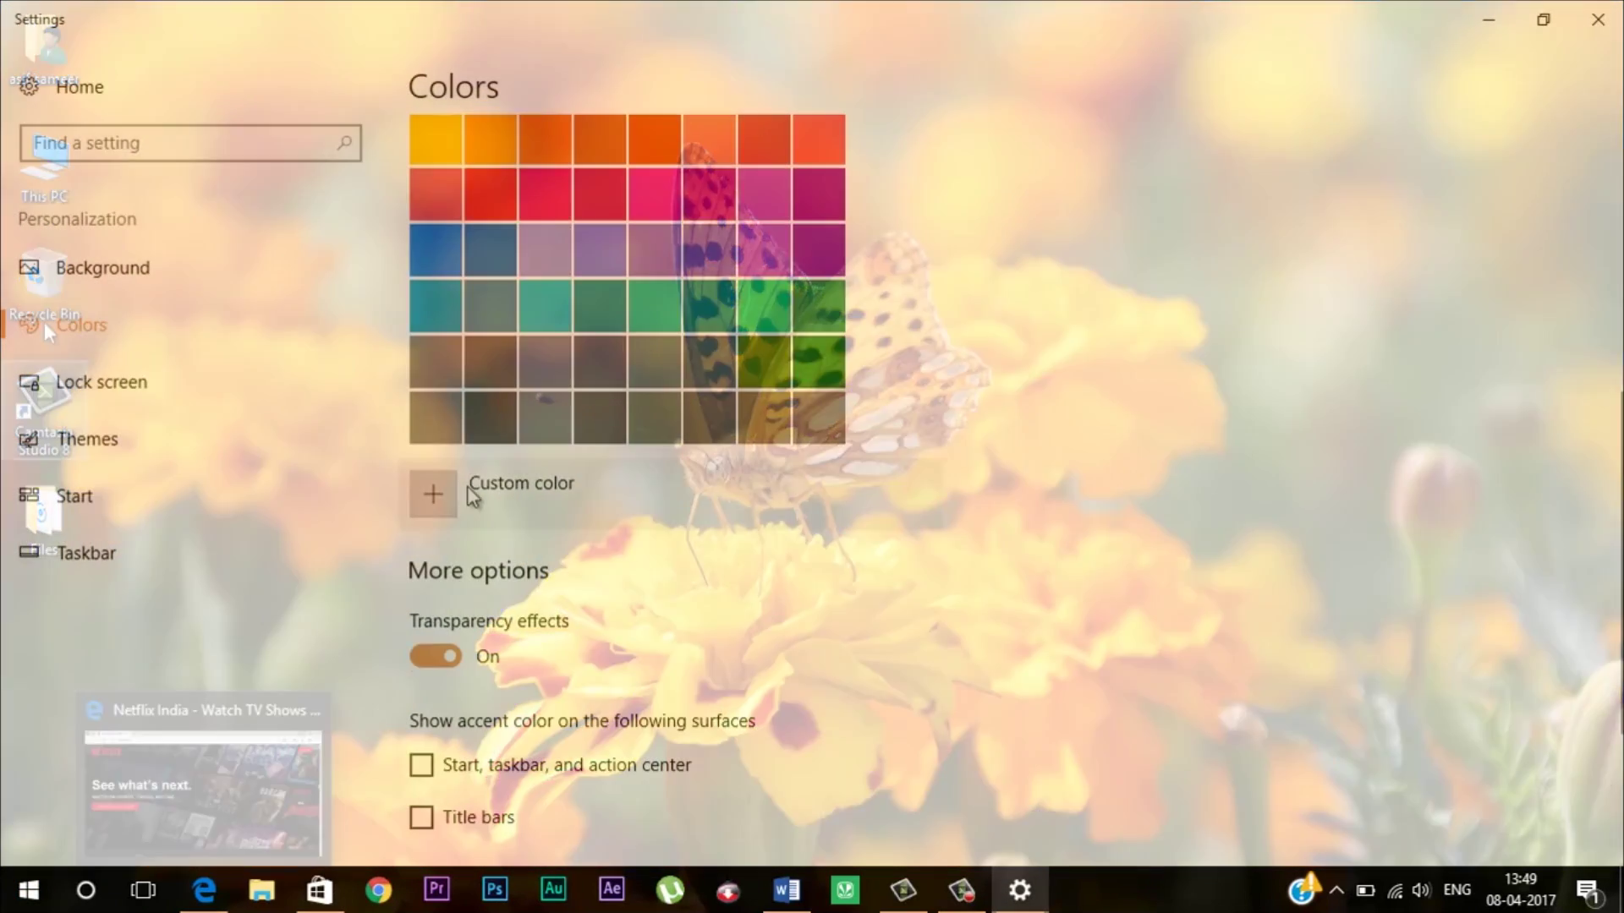
pyautogui.click(474, 492)
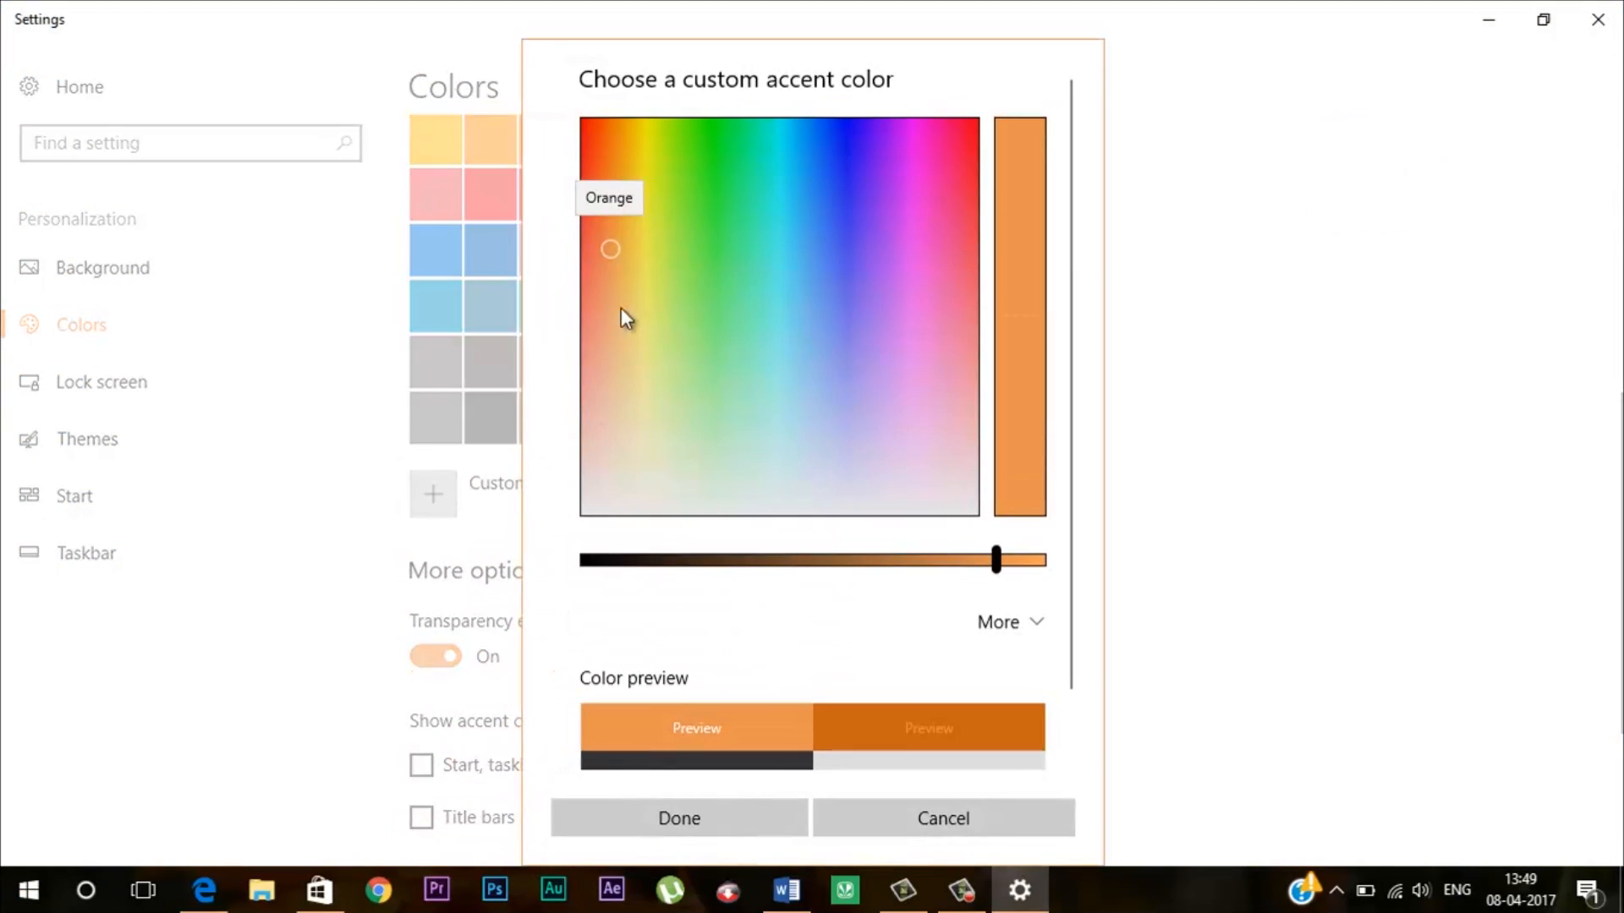
pyautogui.moveTo(609, 254); pyautogui.dragTo(687, 301)
pyautogui.moveTo(998, 560); pyautogui.dragTo(932, 564)
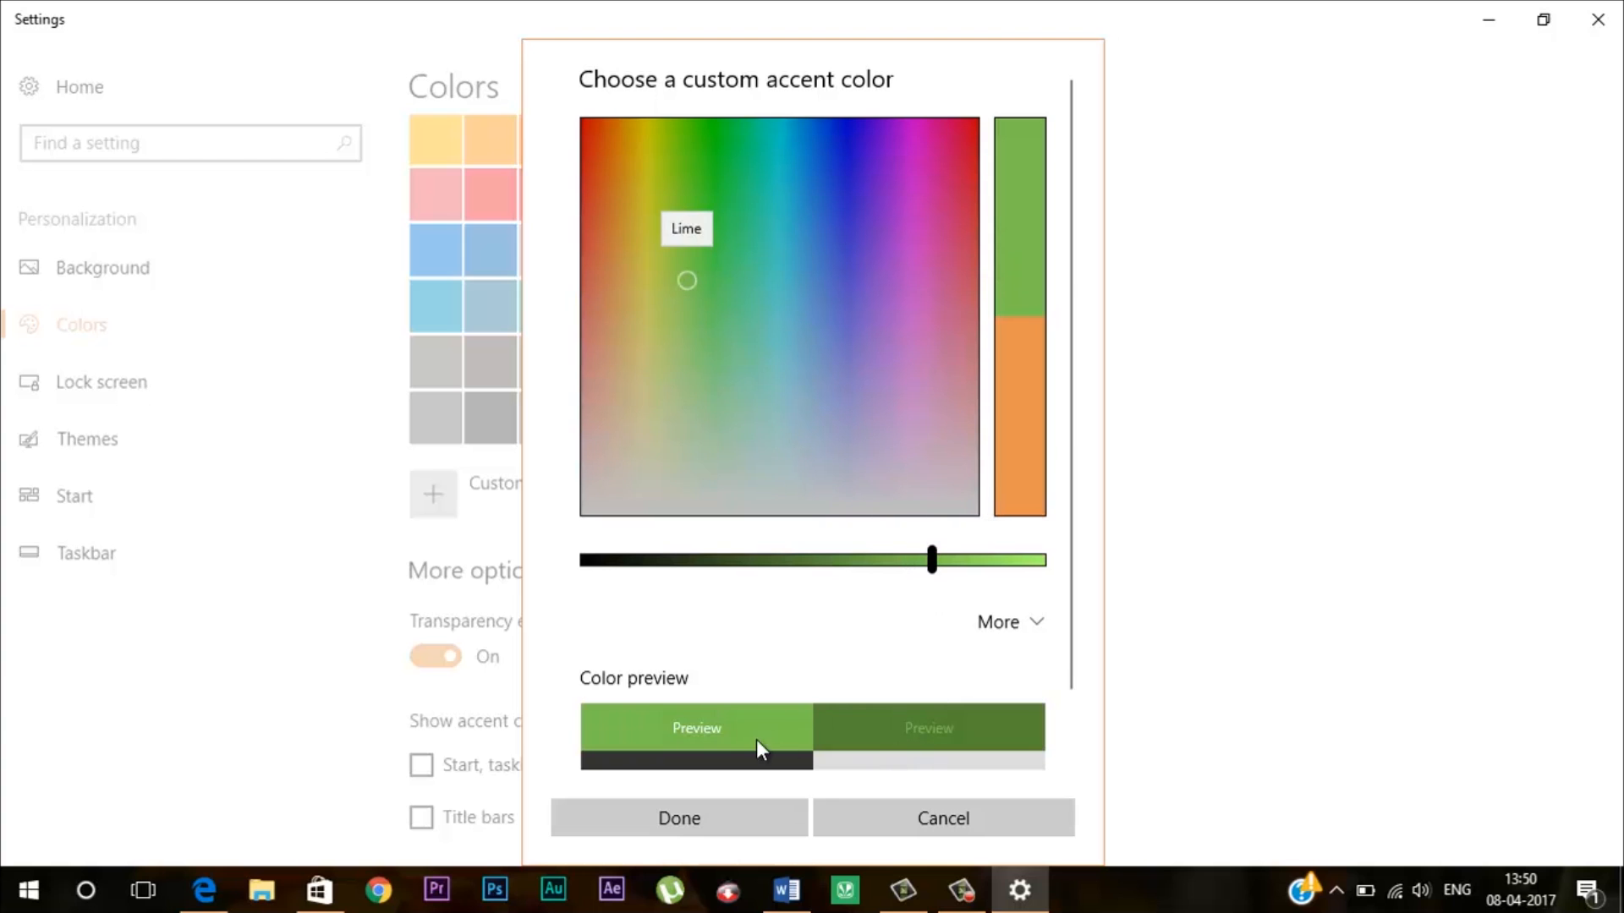
pyautogui.click(732, 818)
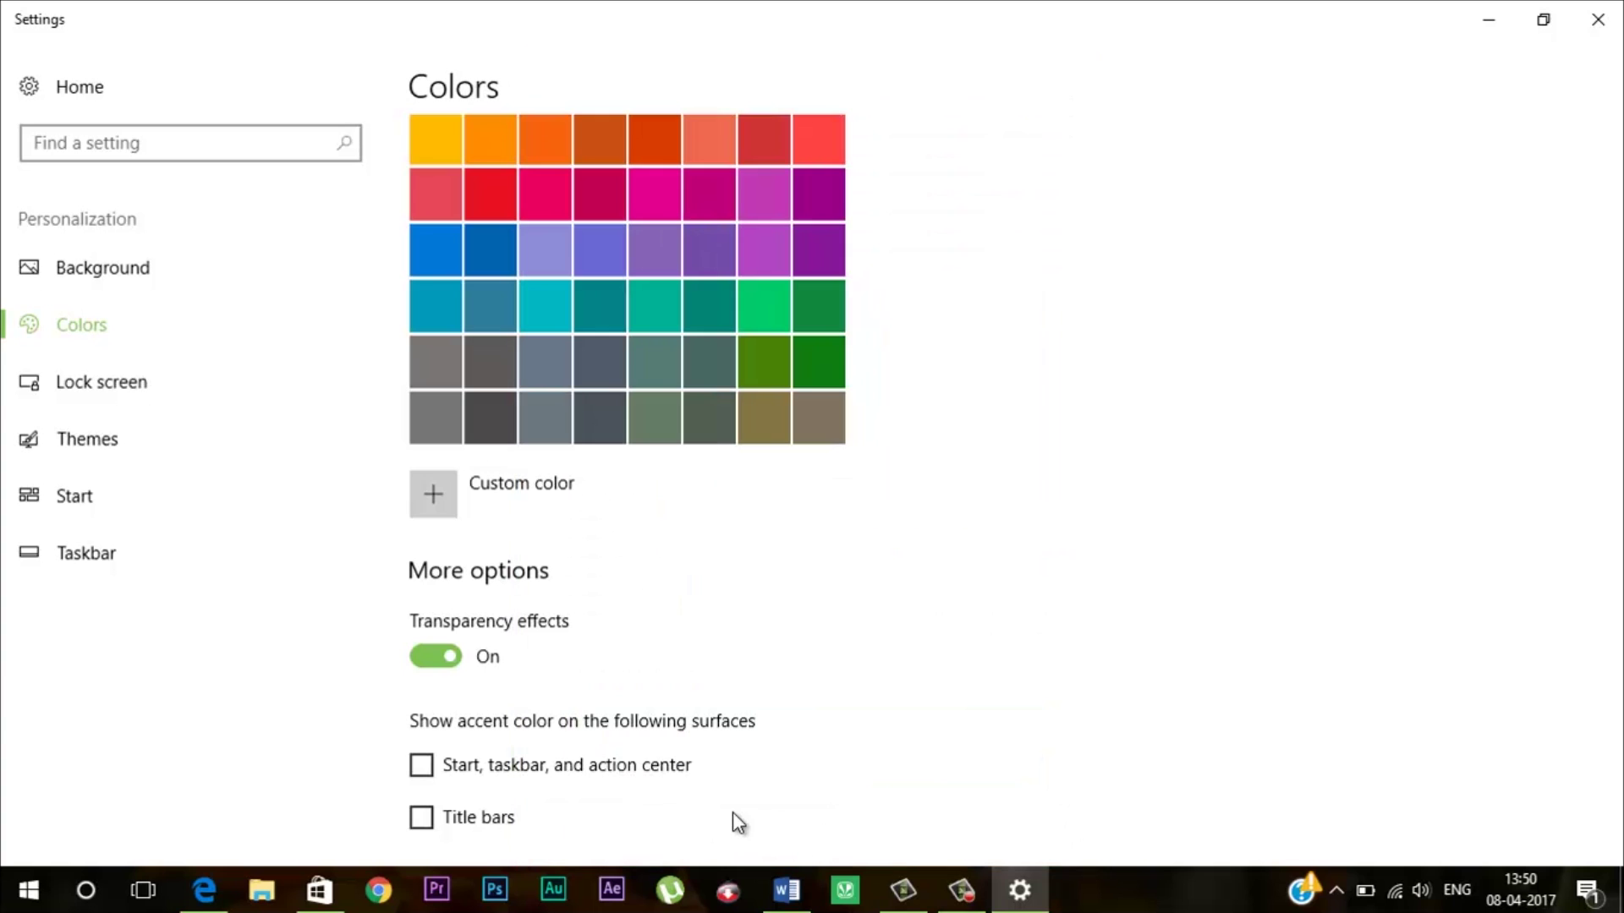
# - Preview the accent in Start, then show it on Start, taskbar and action center
pyautogui.click(23, 896)
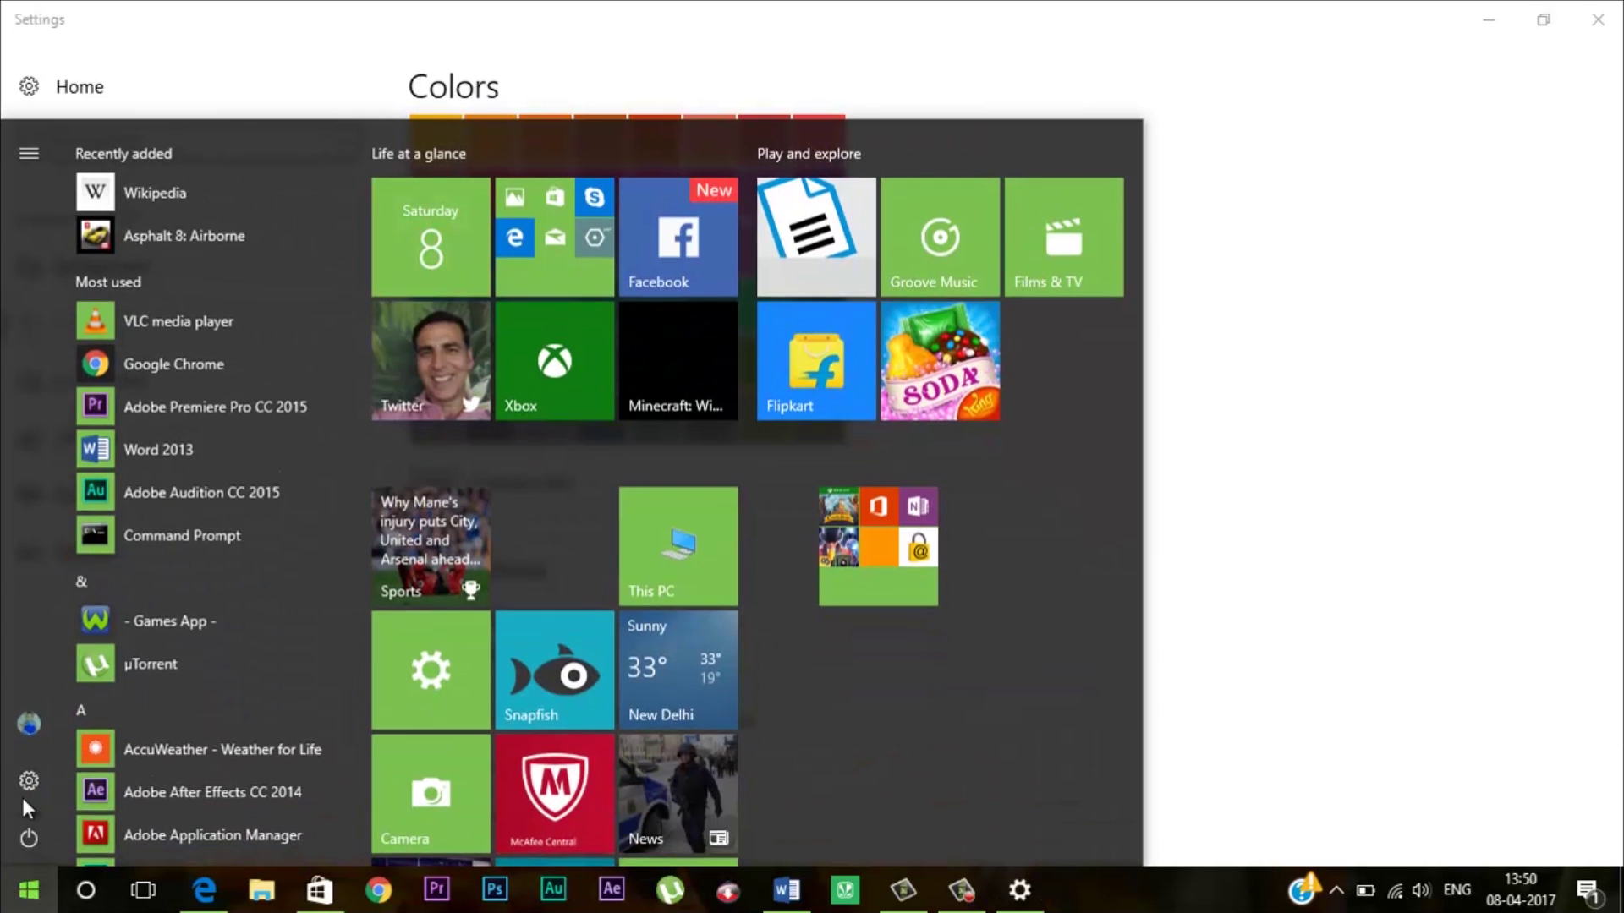
pyautogui.click(1380, 466)
pyautogui.click(420, 519)
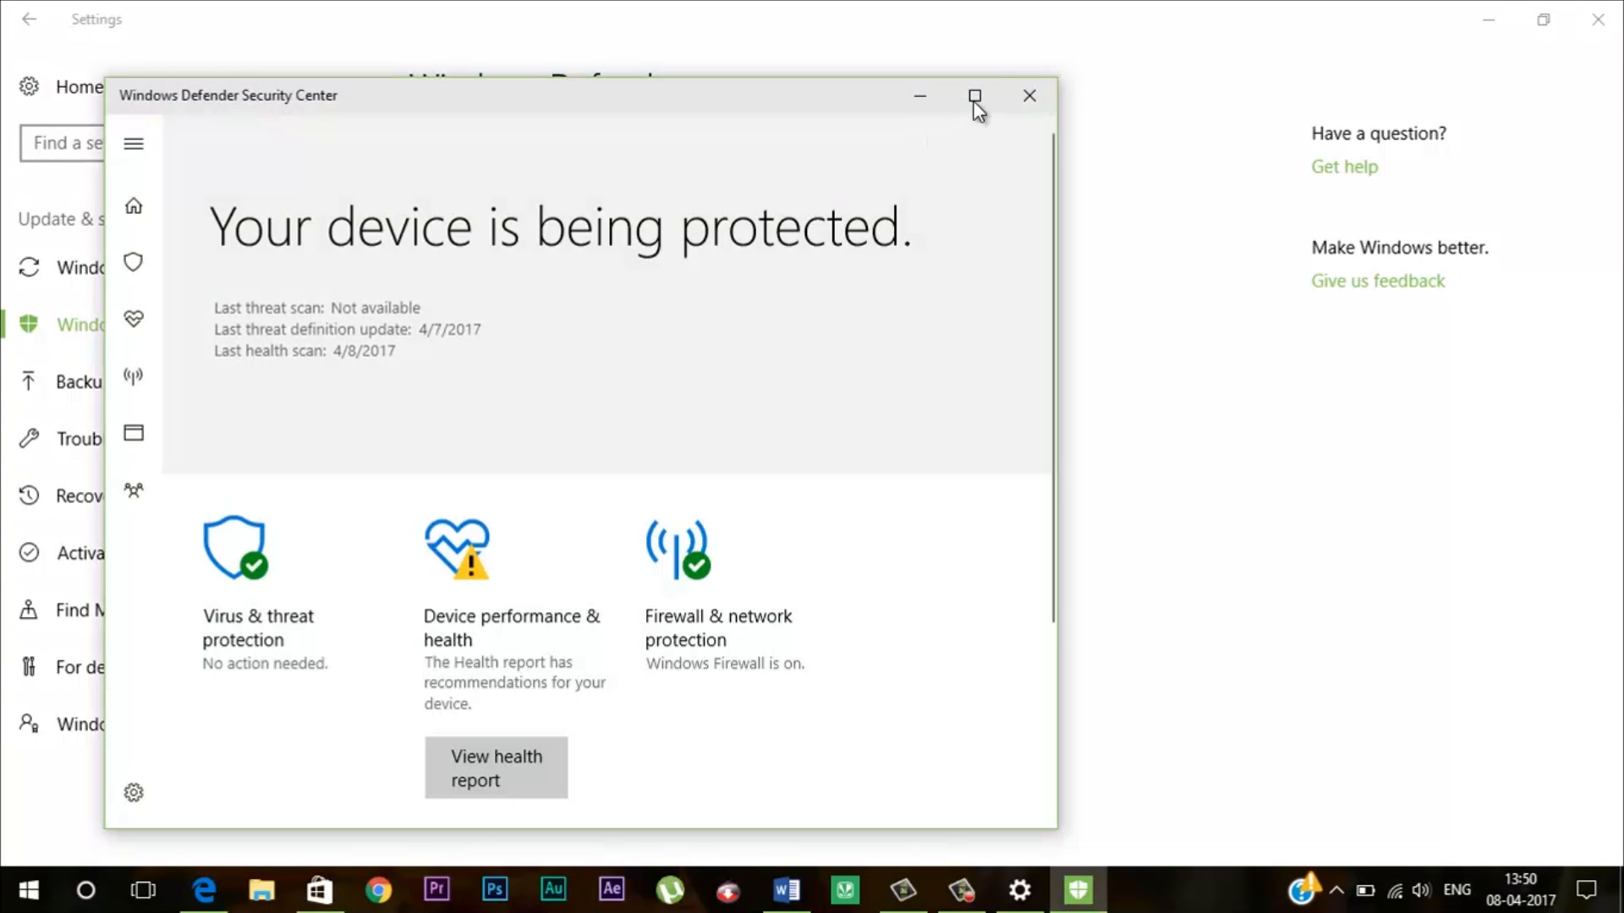
# - Maximize Defender, expand its navigation and visit Virus & threat protection and Device performance & health
pyautogui.click(974, 97)
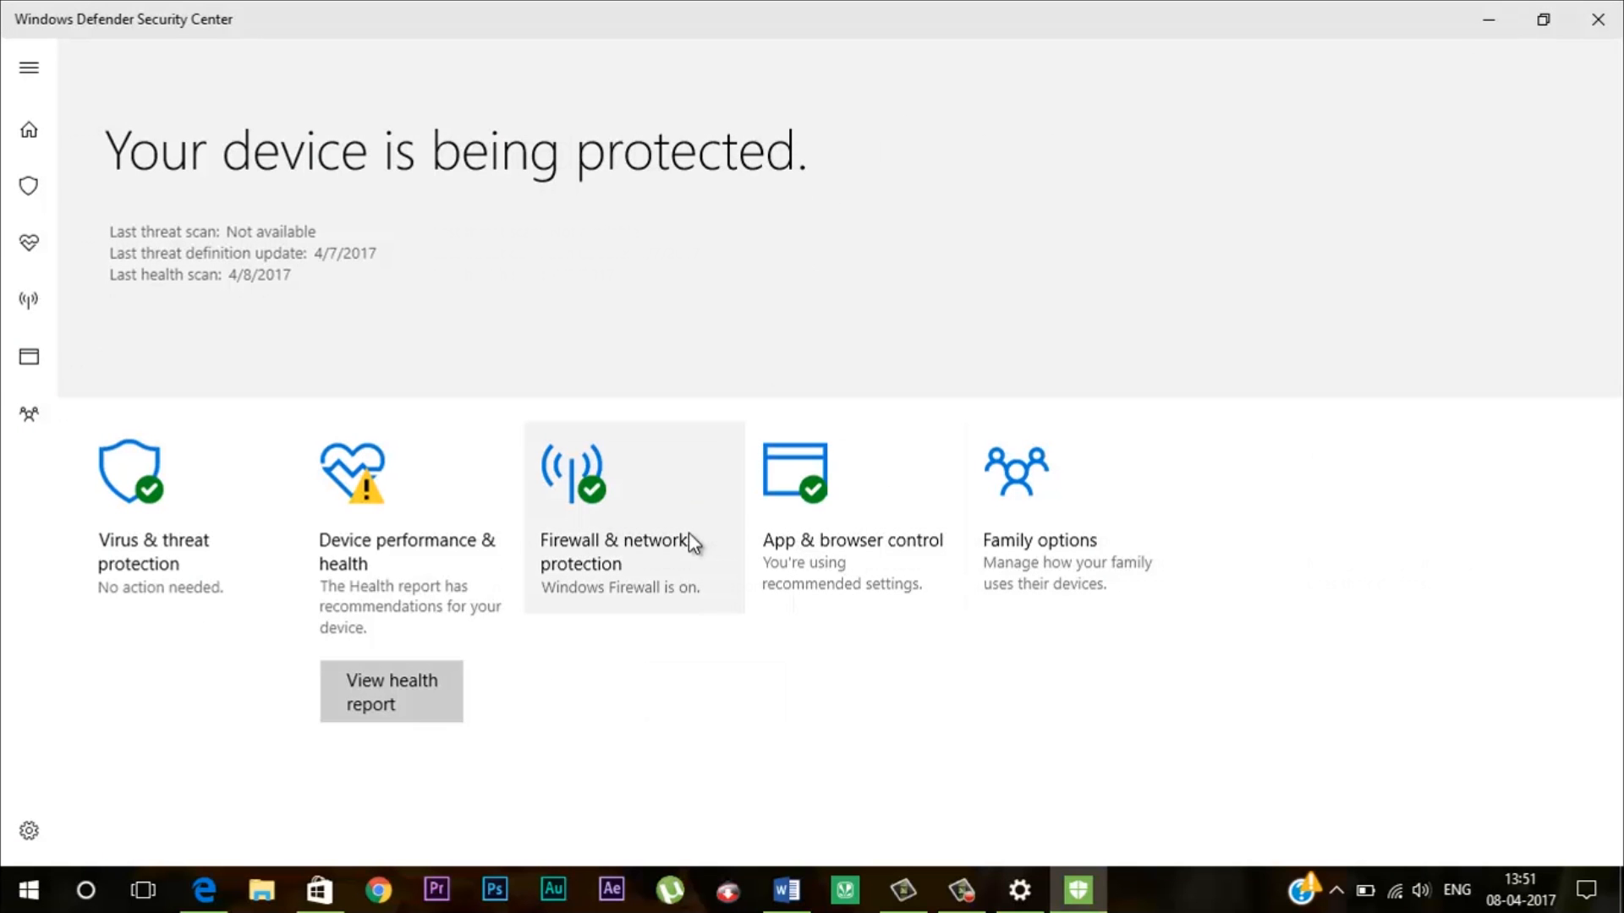
pyautogui.click(29, 67)
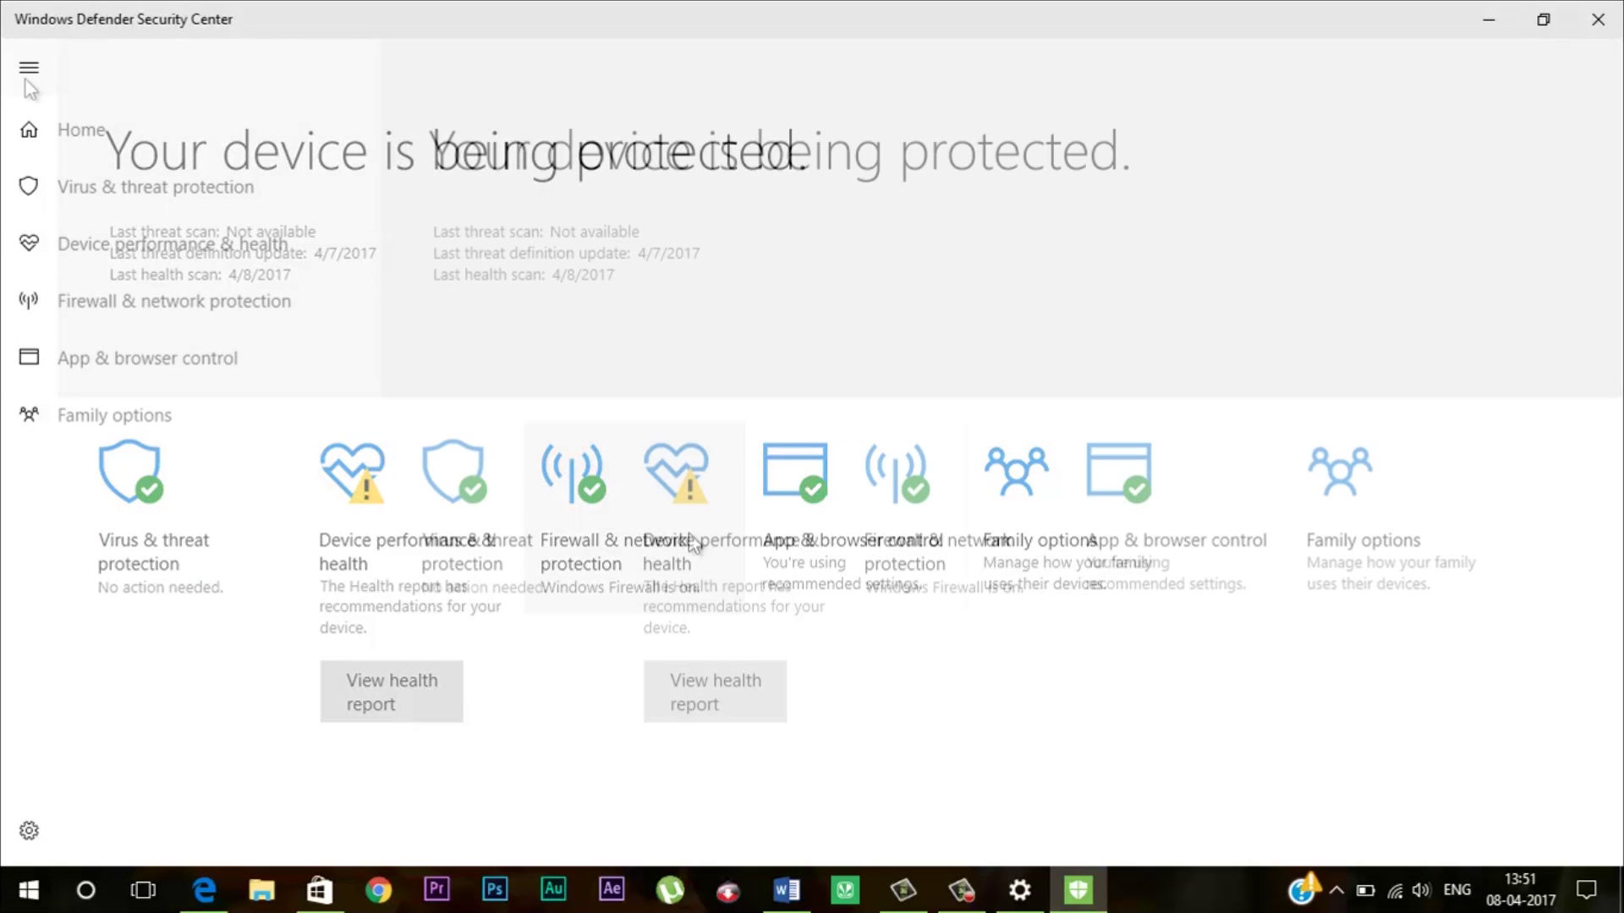
pyautogui.click(91, 185)
pyautogui.click(127, 238)
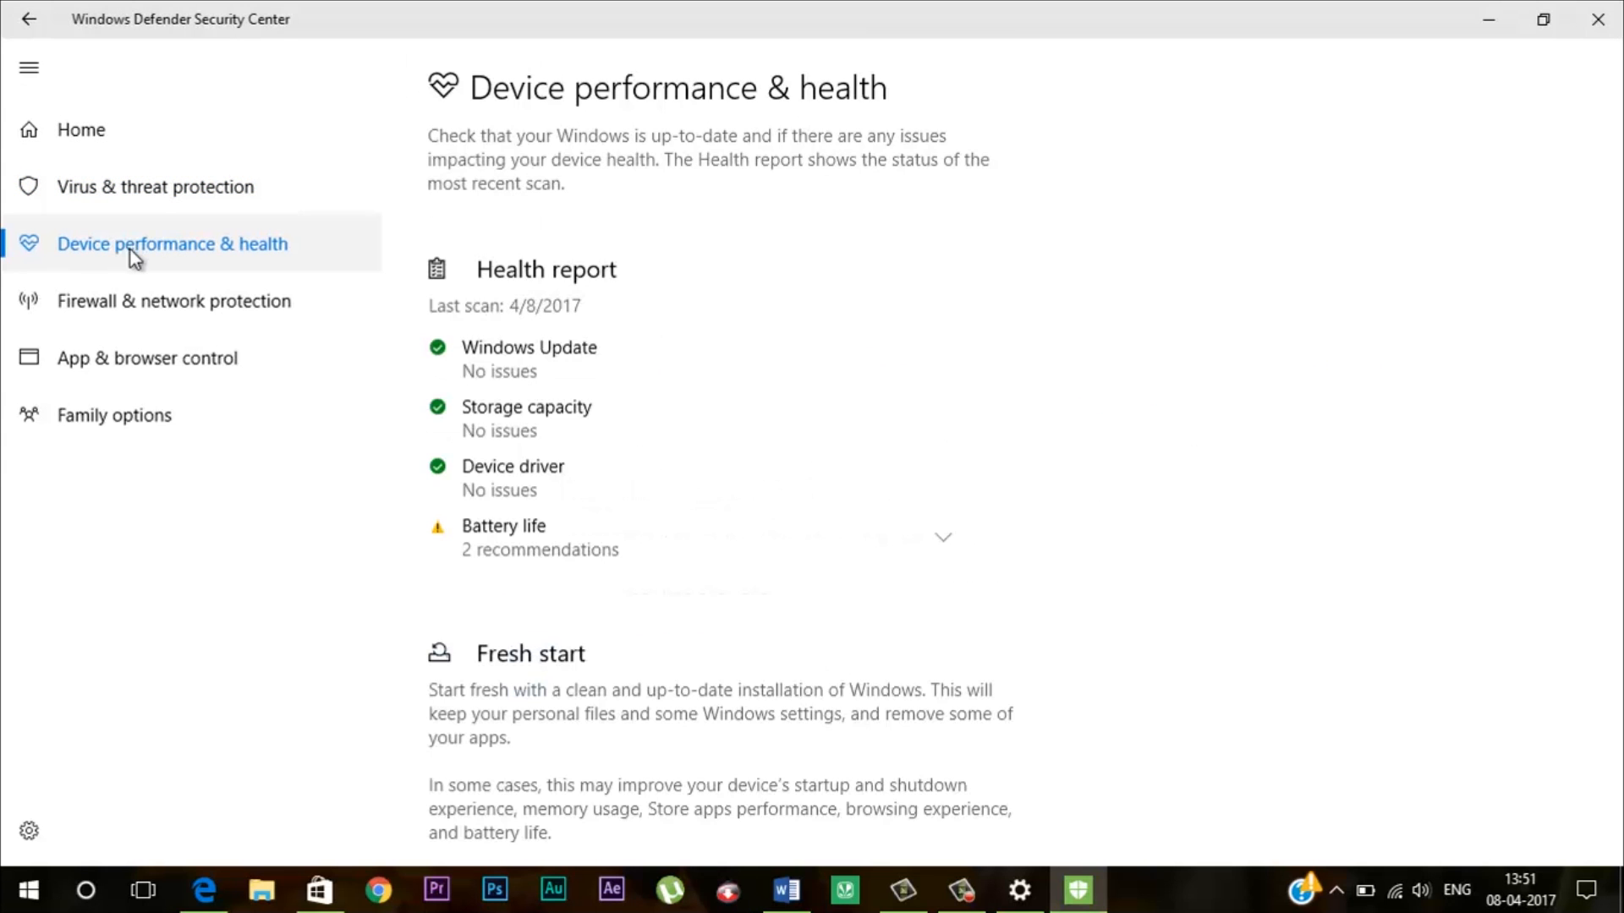
# - Continue through Firewall & network protection, App & browser control and Family options
pyautogui.click(137, 288)
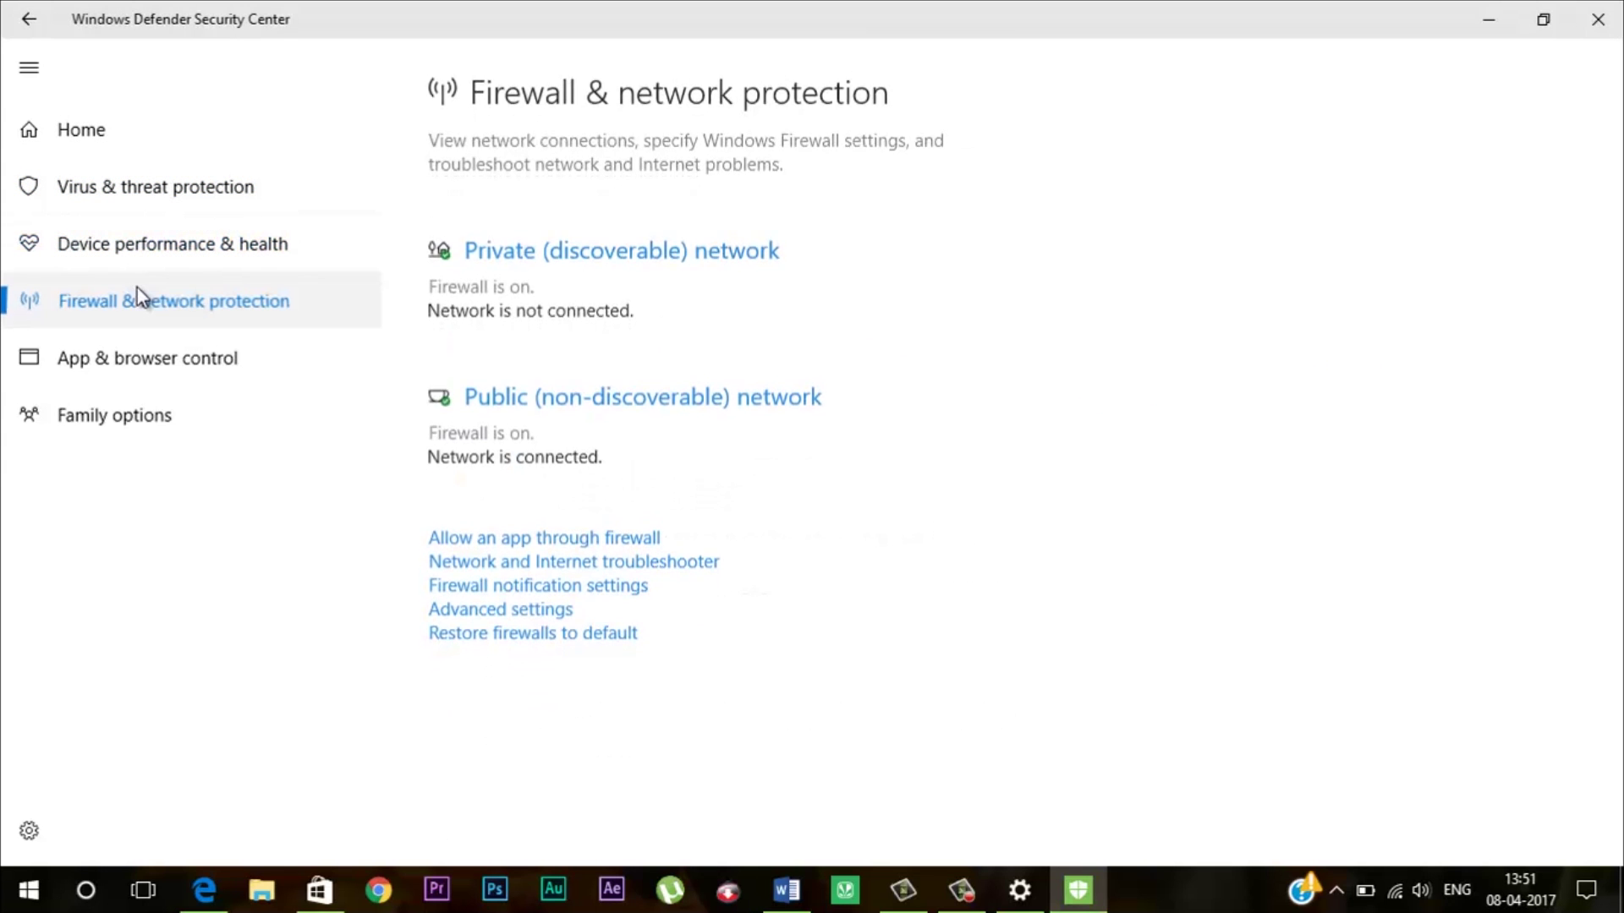
pyautogui.click(139, 356)
pyautogui.click(120, 406)
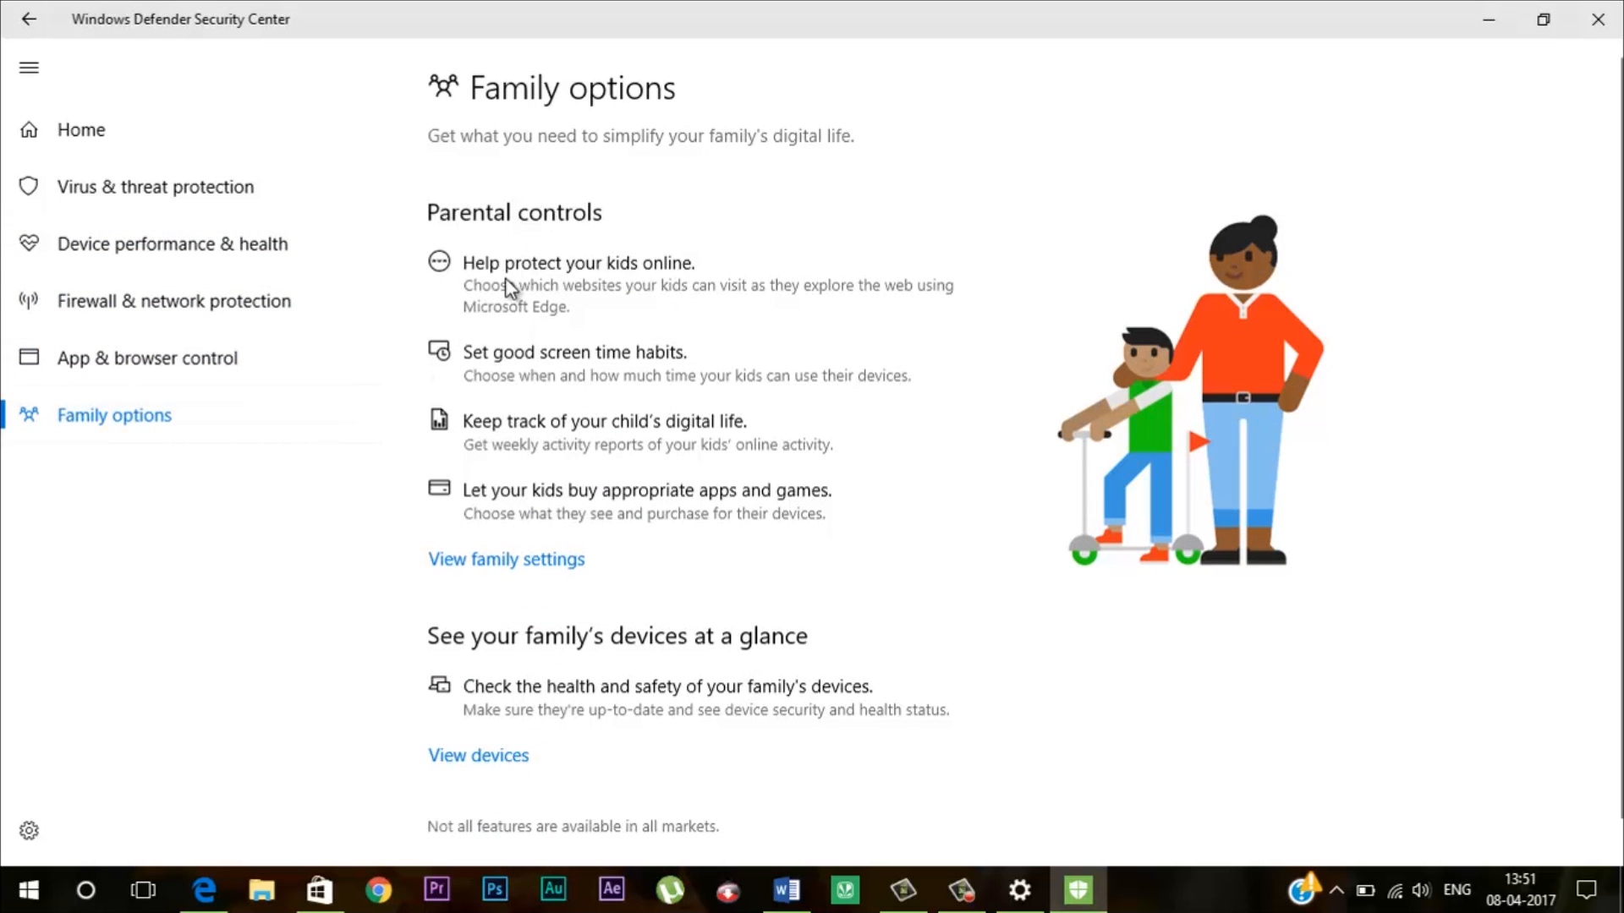
pyautogui.scroll(-1, 534, 306)
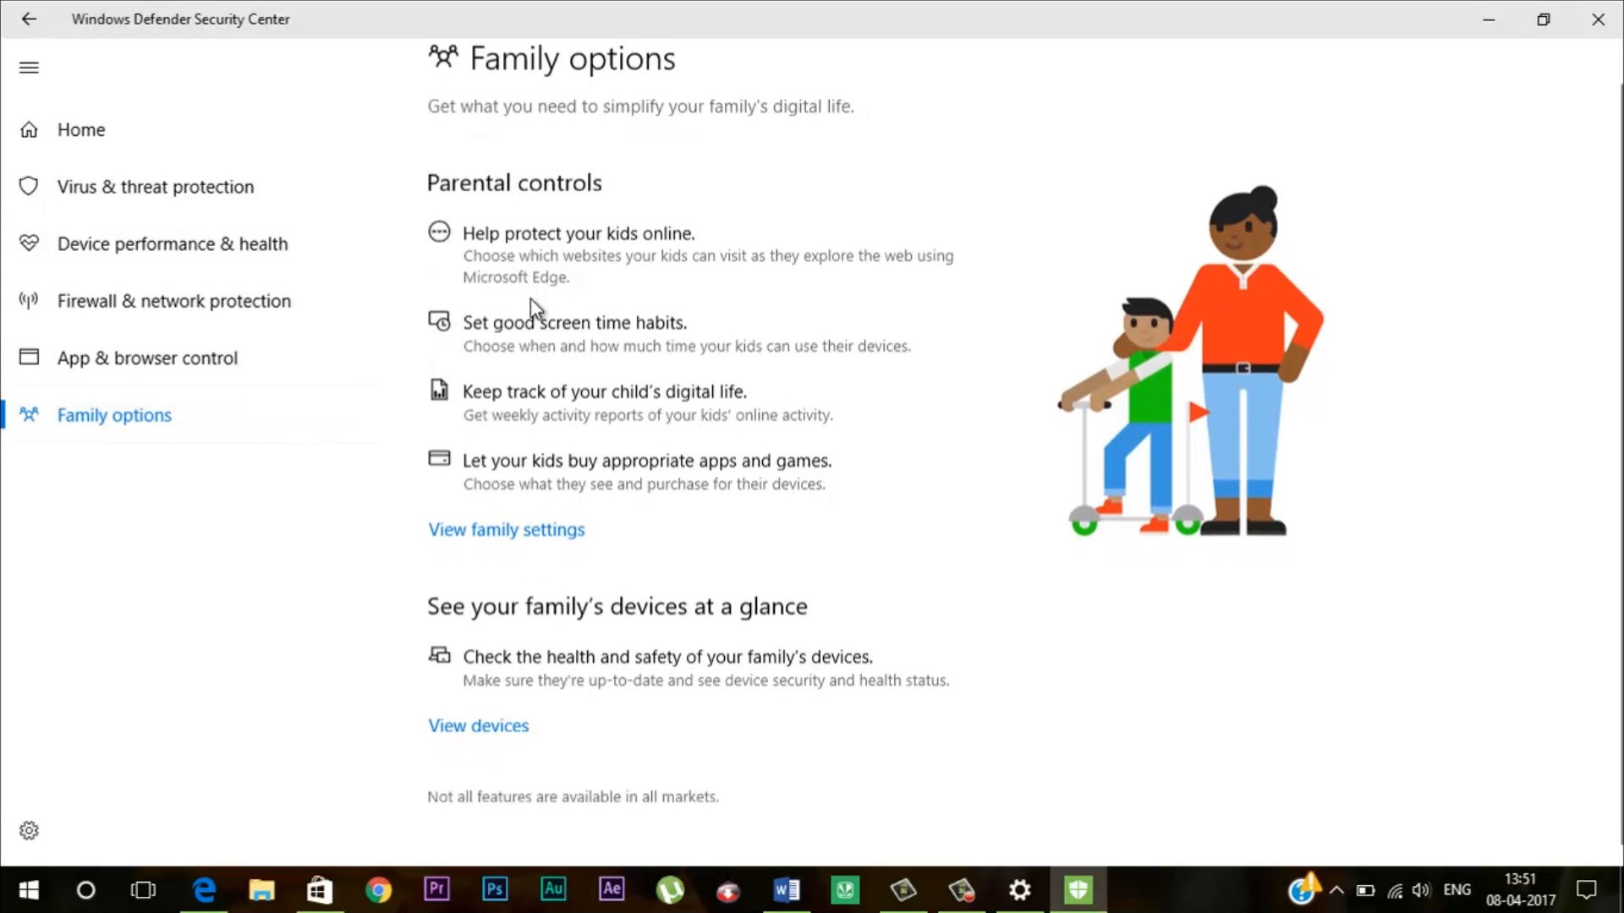
pyautogui.scroll(1, 530, 299)
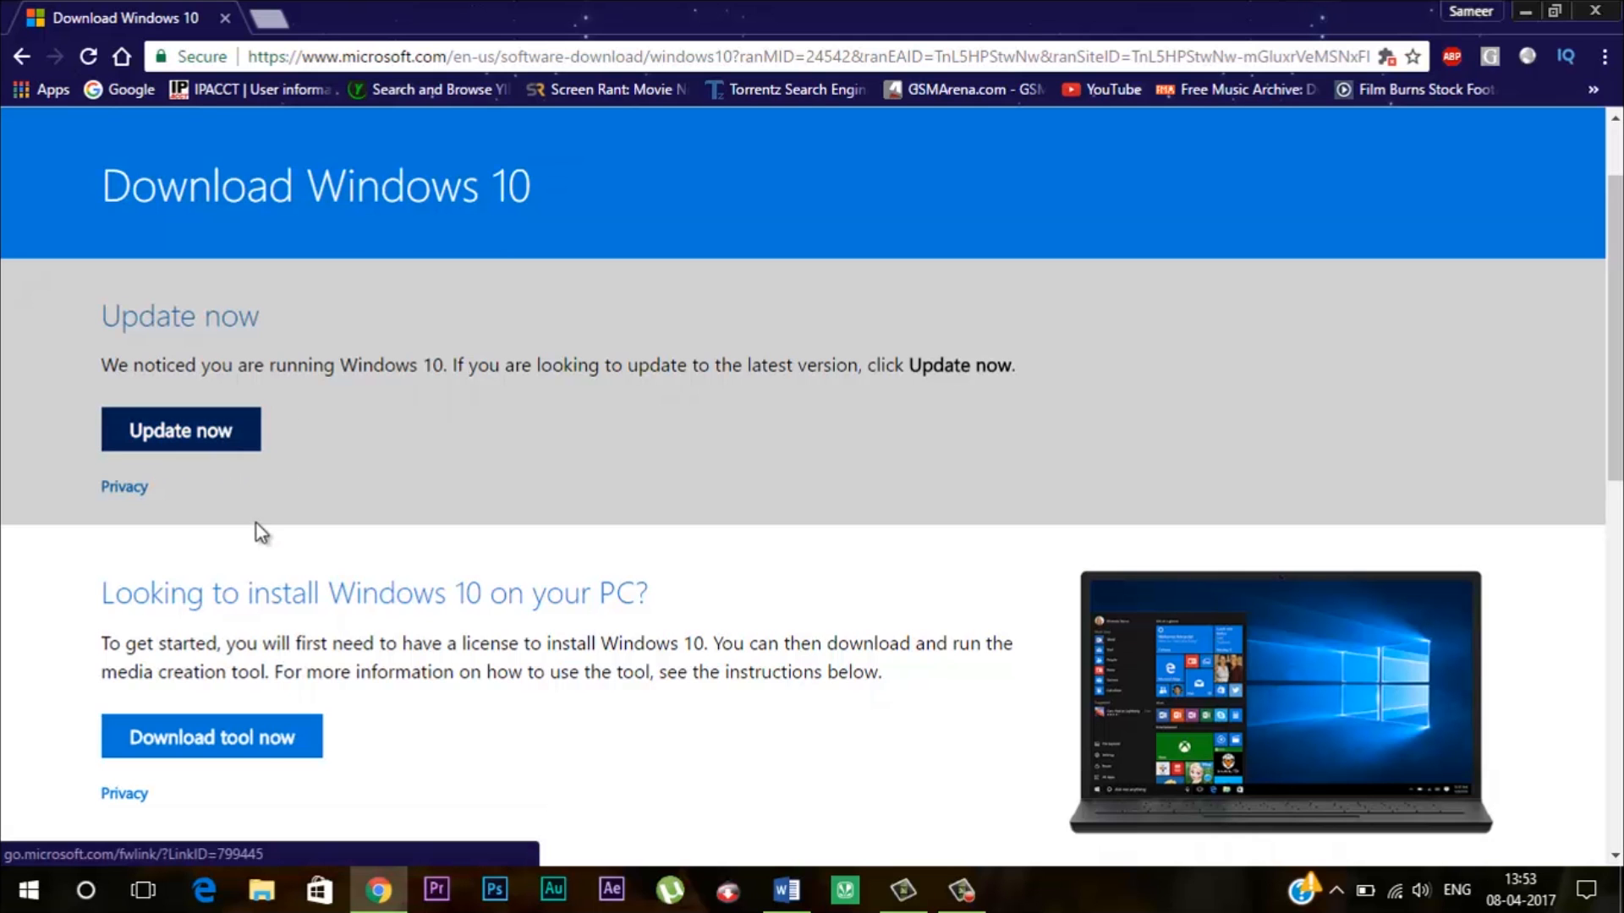
# - Download the 6.3 MB Windows 10 Upgrade installer via 'Update now' and launch it
pyautogui.click(260, 743)
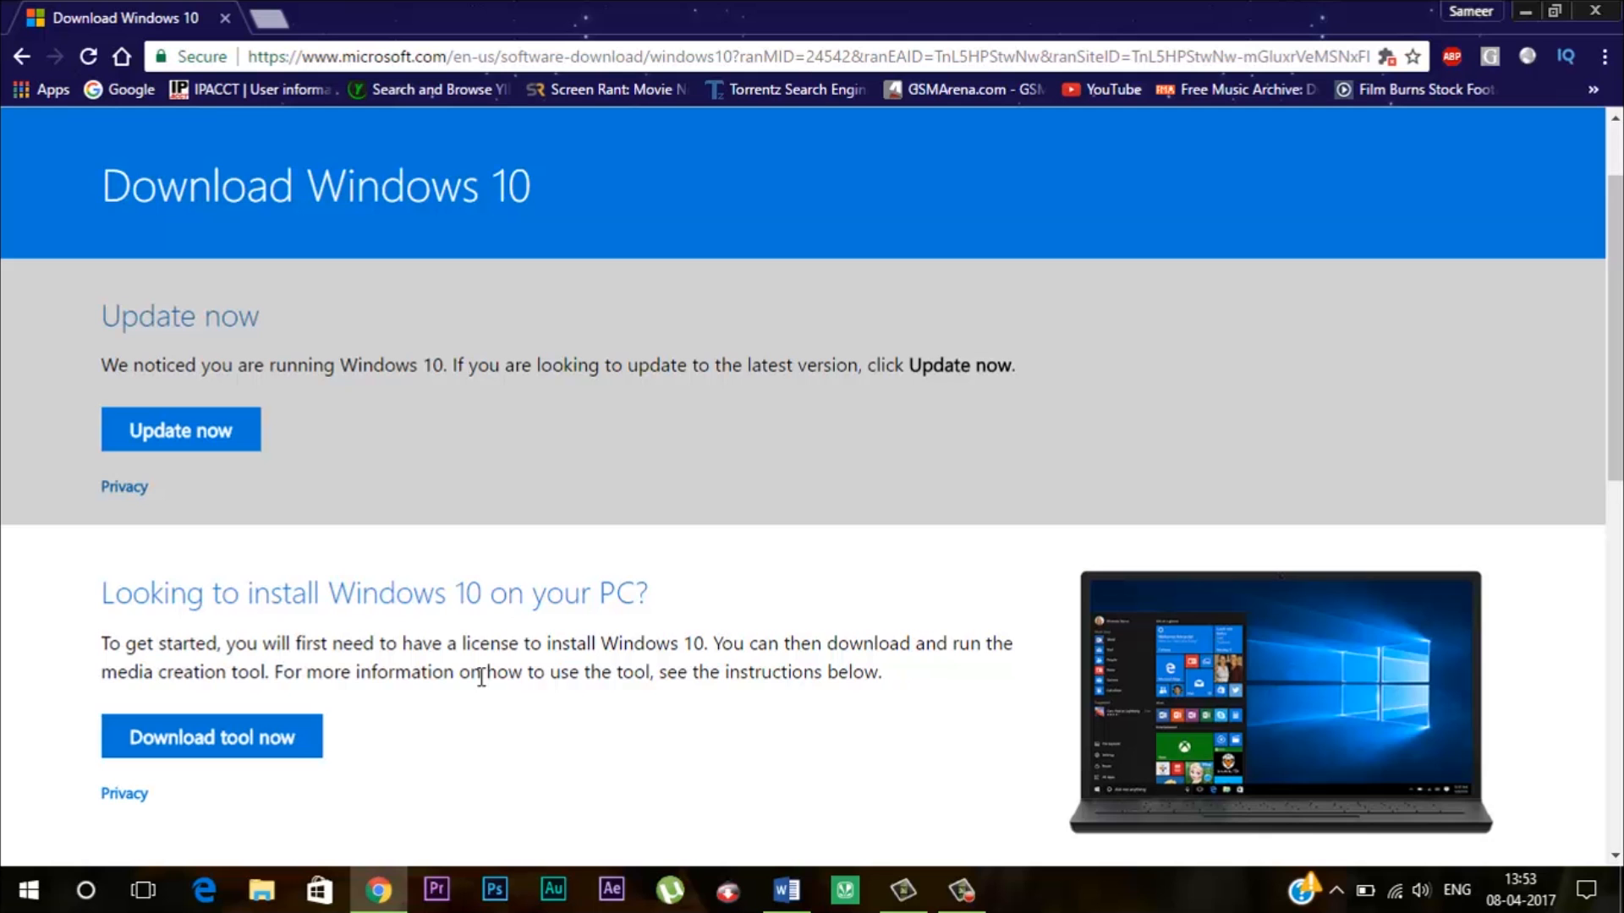
pyautogui.click(223, 438)
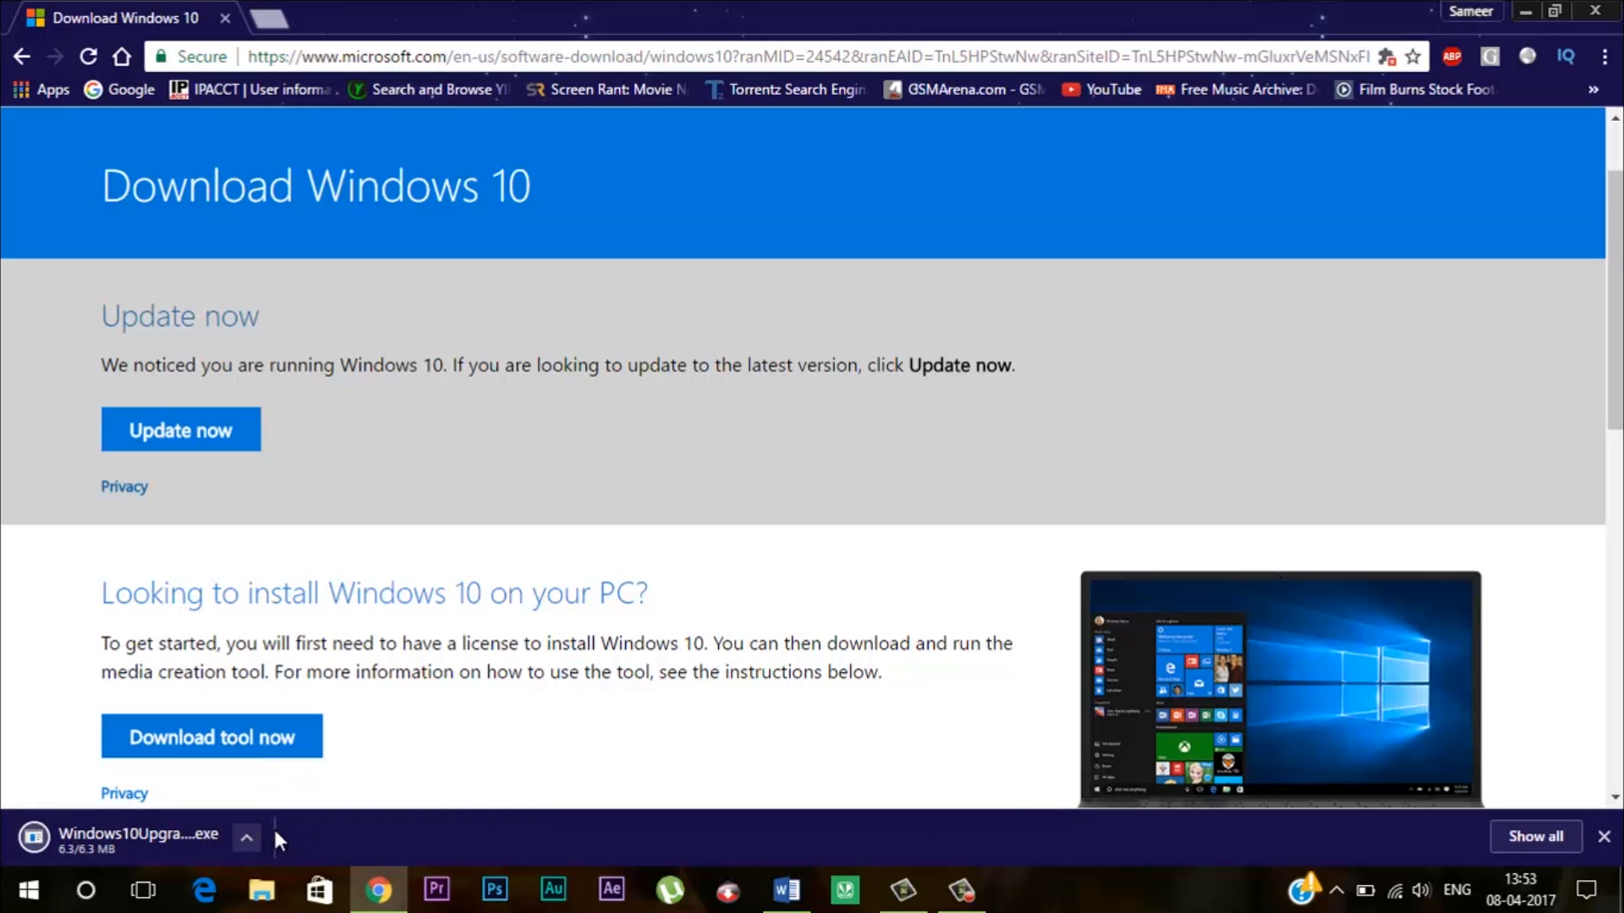
pyautogui.click(192, 838)
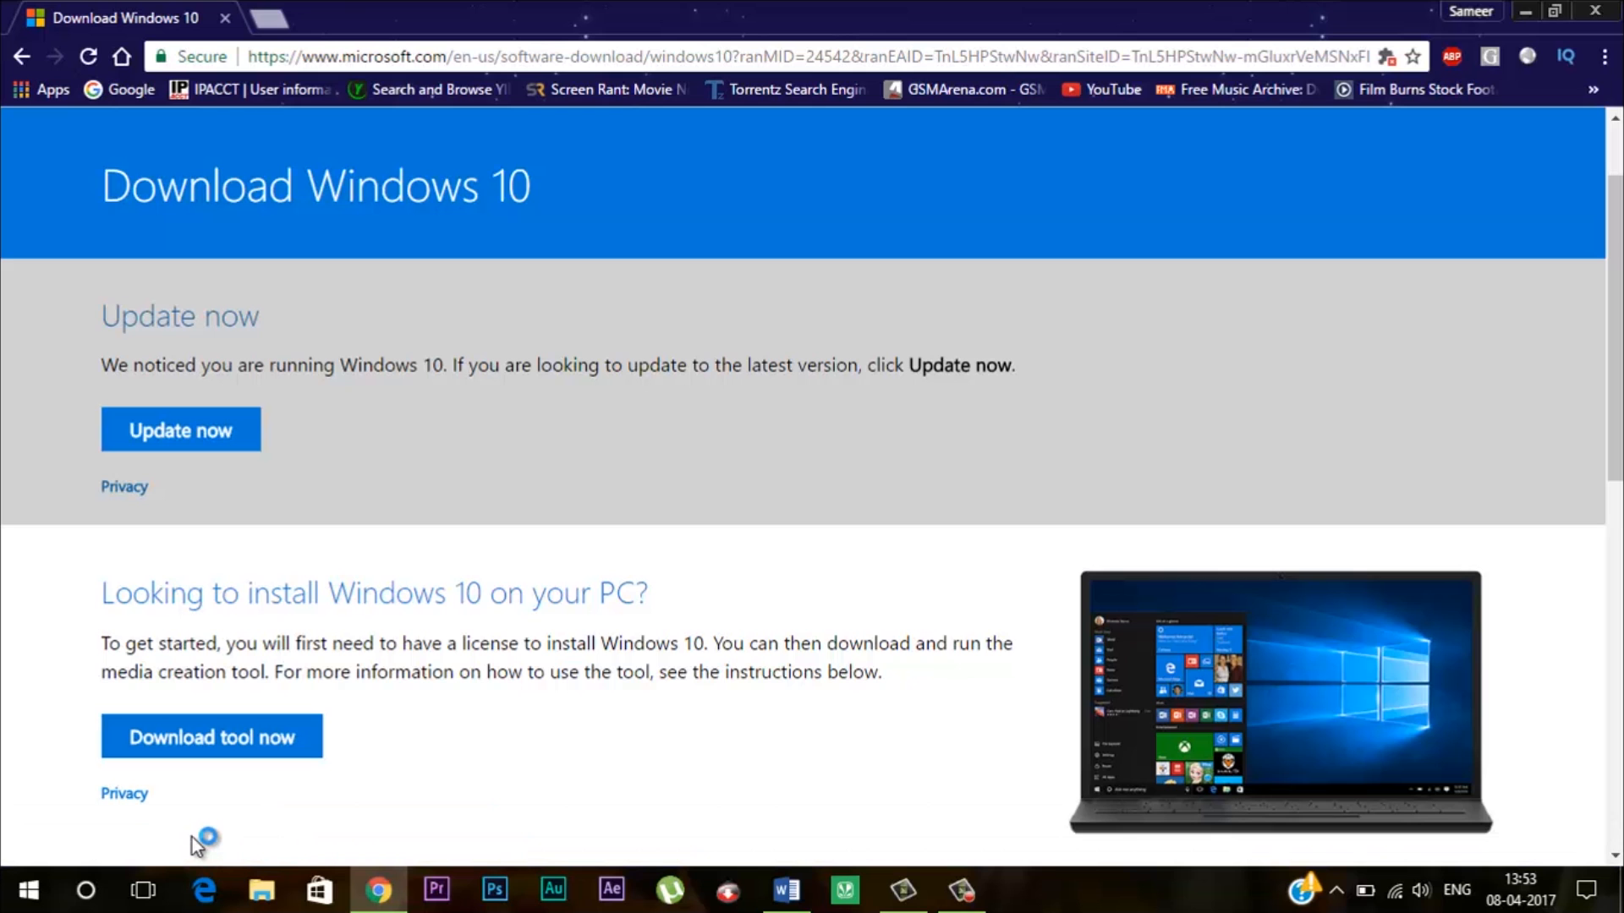